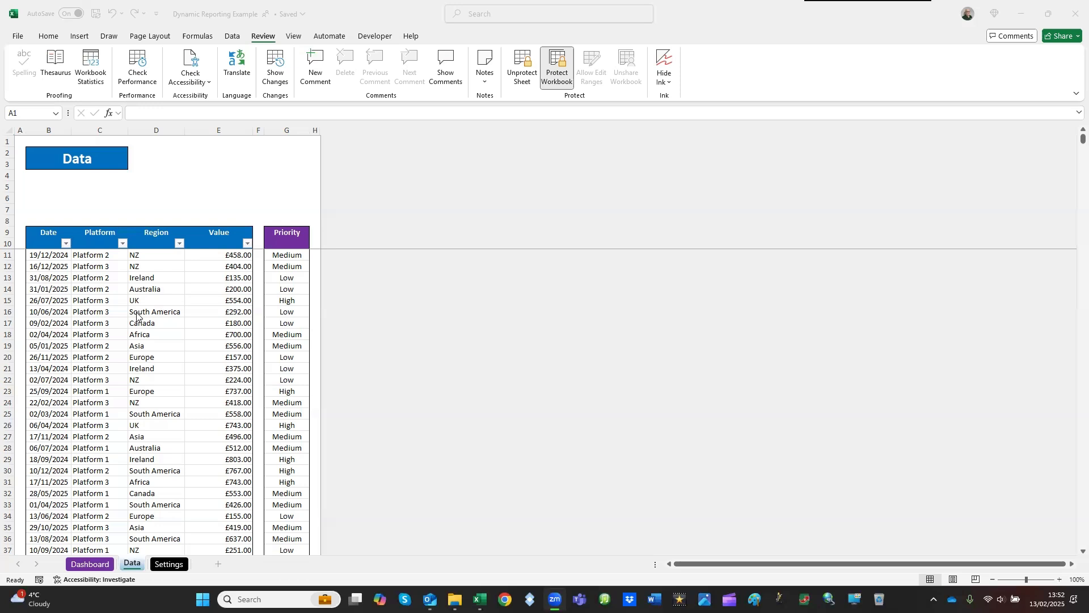
Examine the Date, Platform, Region, Value and Priority columns of the Data sheet.
left_click(102, 291)
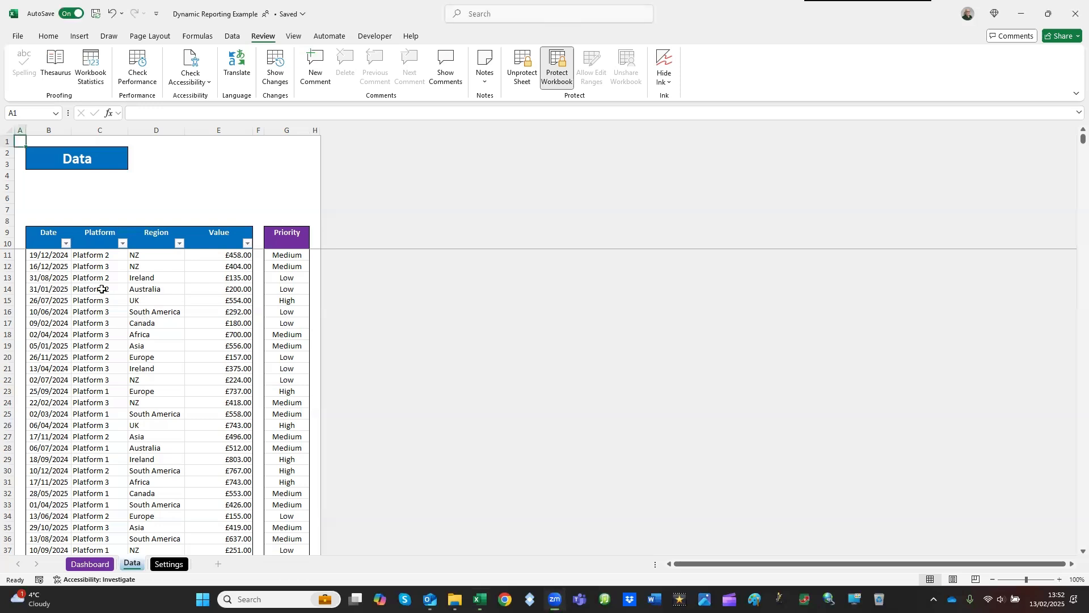
left_click(69, 291)
left_click(101, 291)
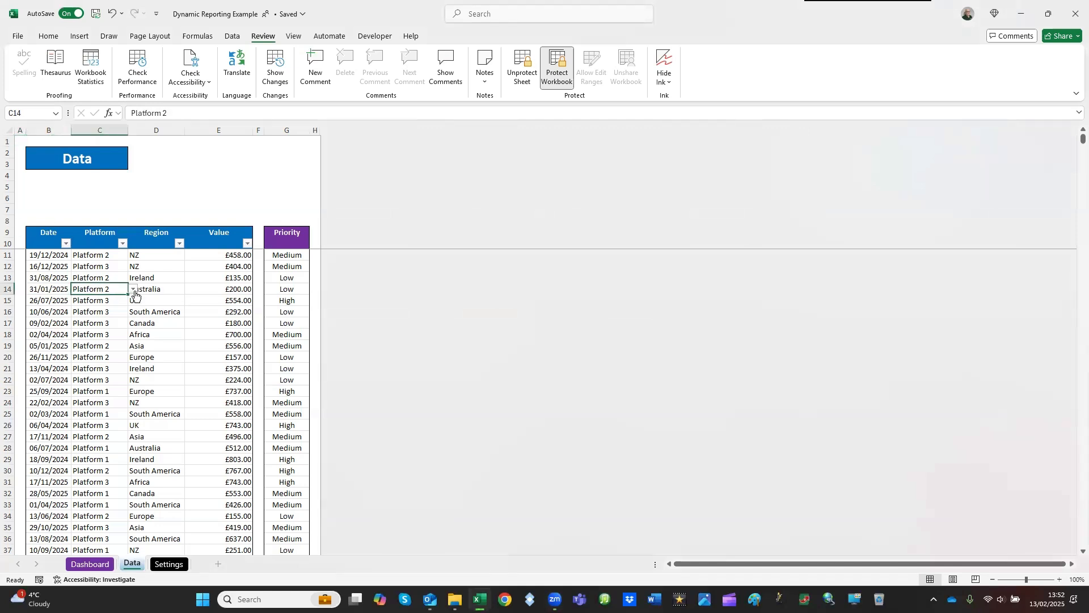
left_click(179, 289)
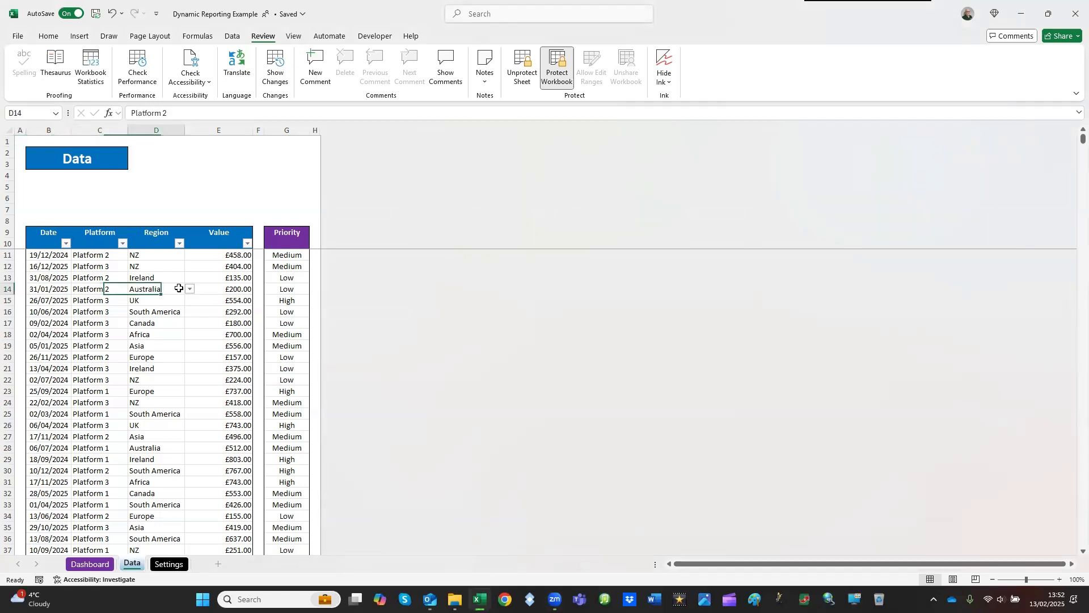
left_click(235, 290)
left_click_drag(239, 300, 238, 437)
left_click(240, 257)
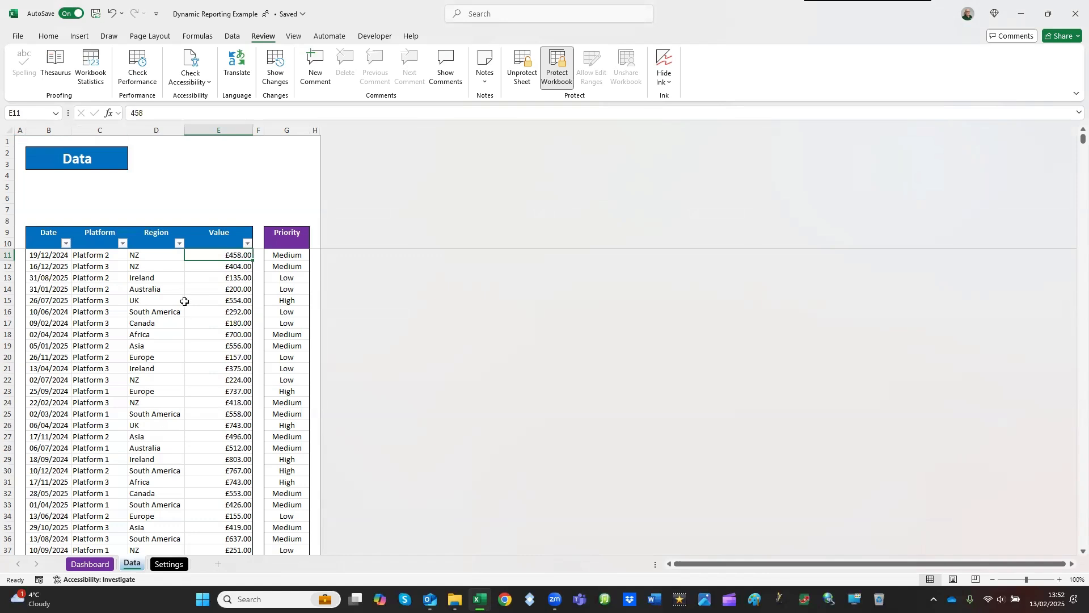
left_click_drag(287, 234, 284, 291)
left_click(281, 347)
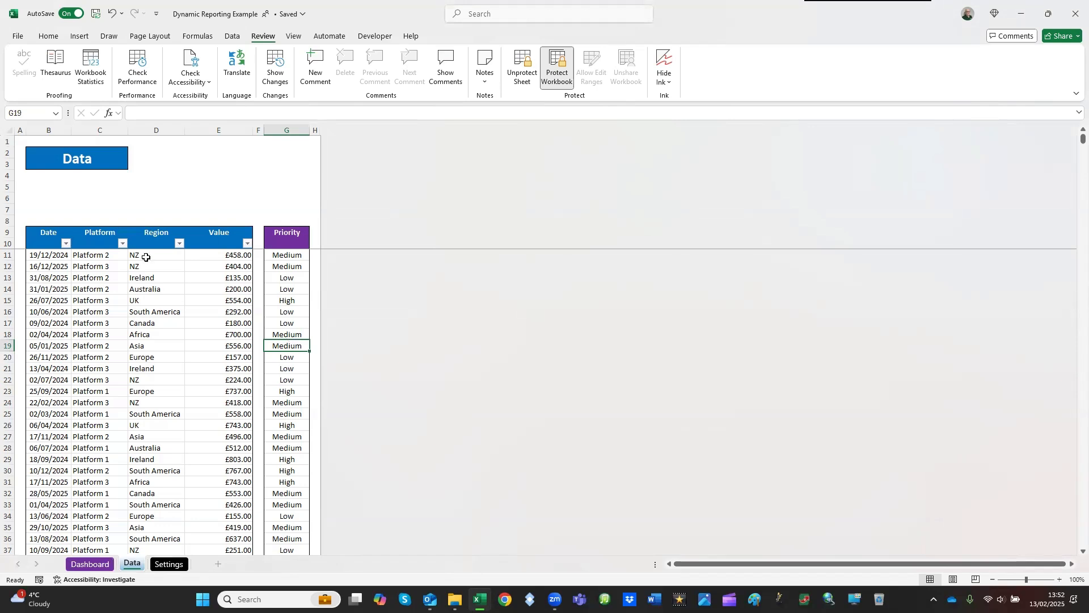
Inspect the drop-down choices of the Platform cells C12 and C13 in the data table.
left_click(111, 264)
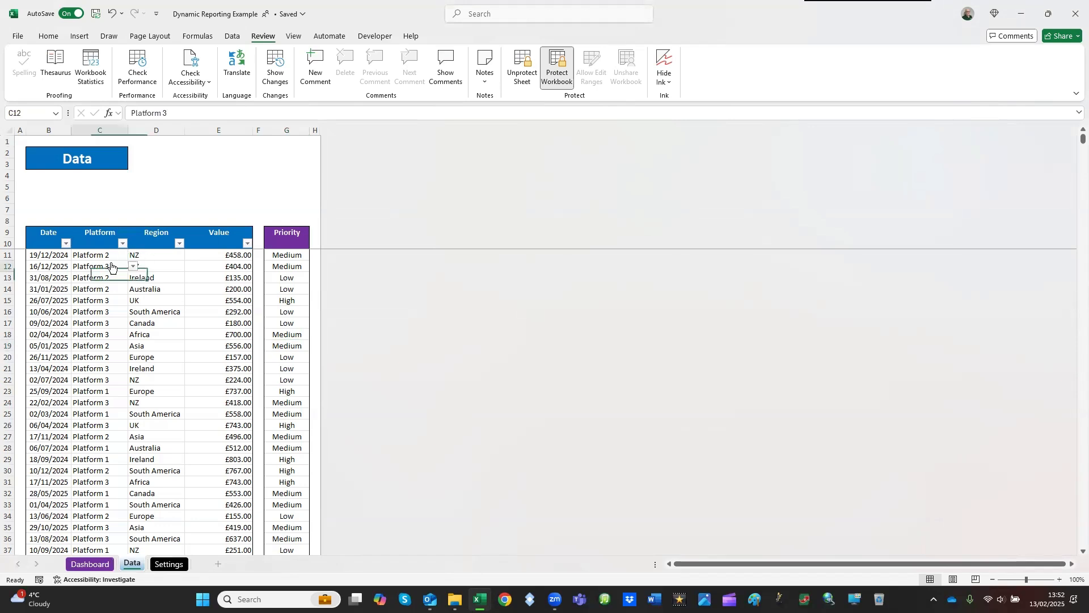
left_click(153, 263)
left_click(111, 266)
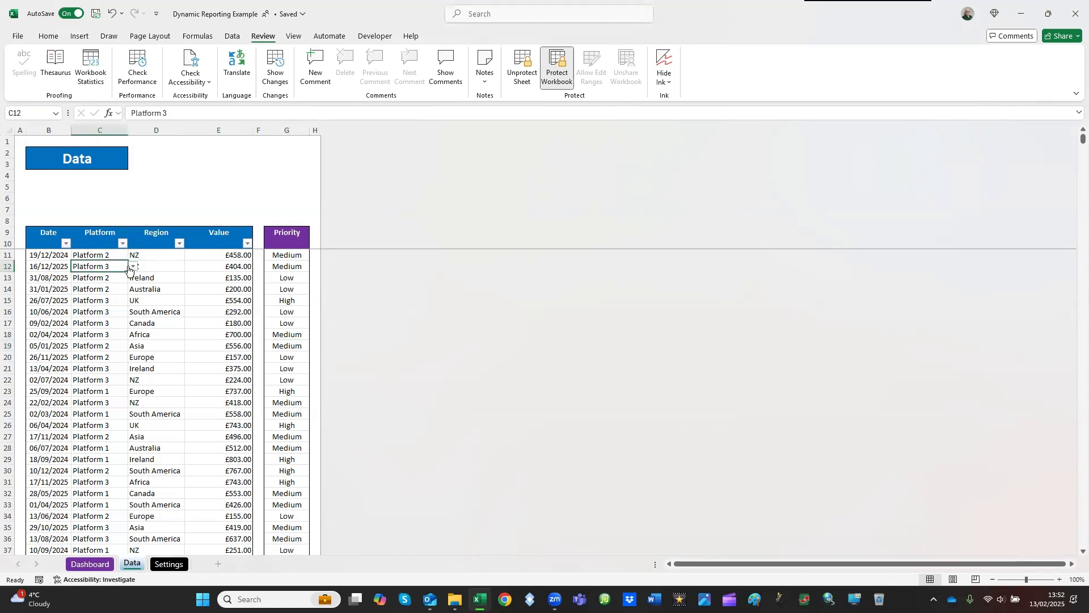
left_click(132, 267)
left_click(132, 267)
left_click(130, 278)
left_click(132, 278)
left_click(132, 278)
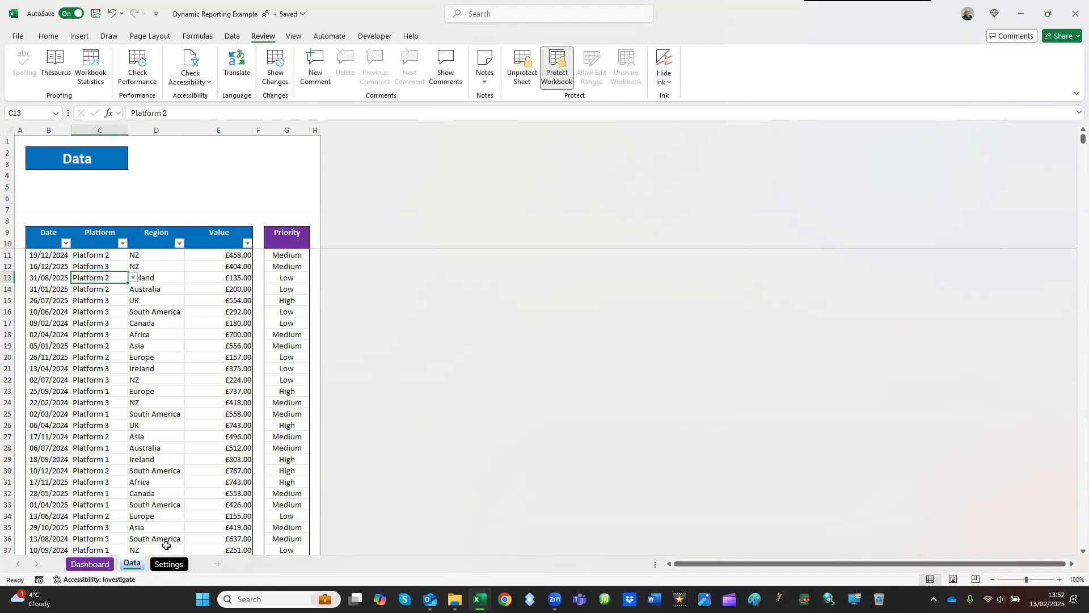
Review the Regions and Platforms lists on the Settings sheet, including their spare empty rows.
left_click(169, 565)
left_click_drag(61, 289, 65, 378)
left_click_drag(125, 290, 124, 312)
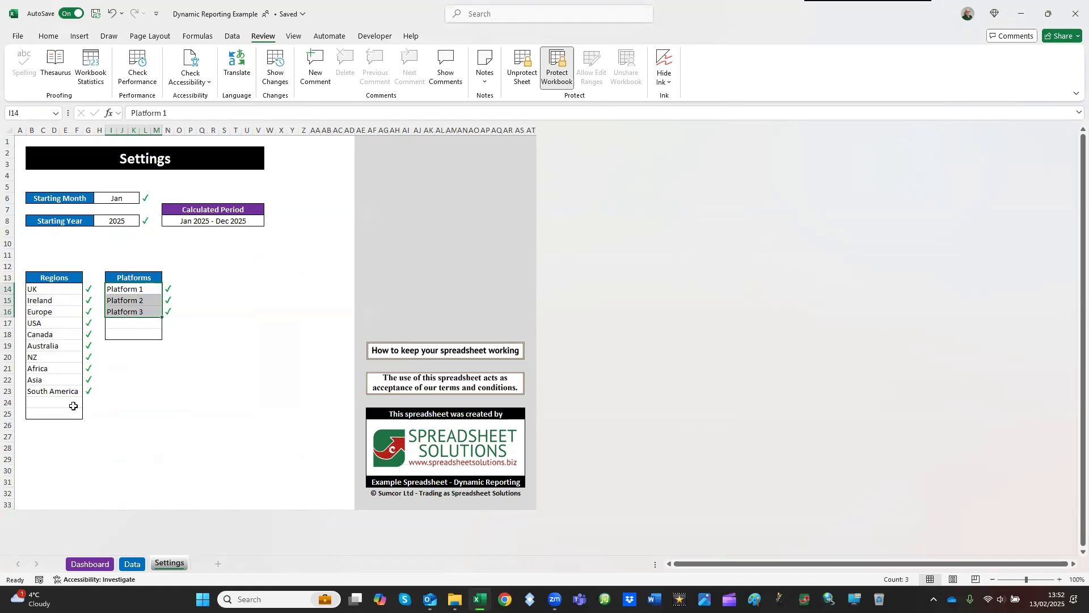
left_click_drag(54, 402, 56, 413)
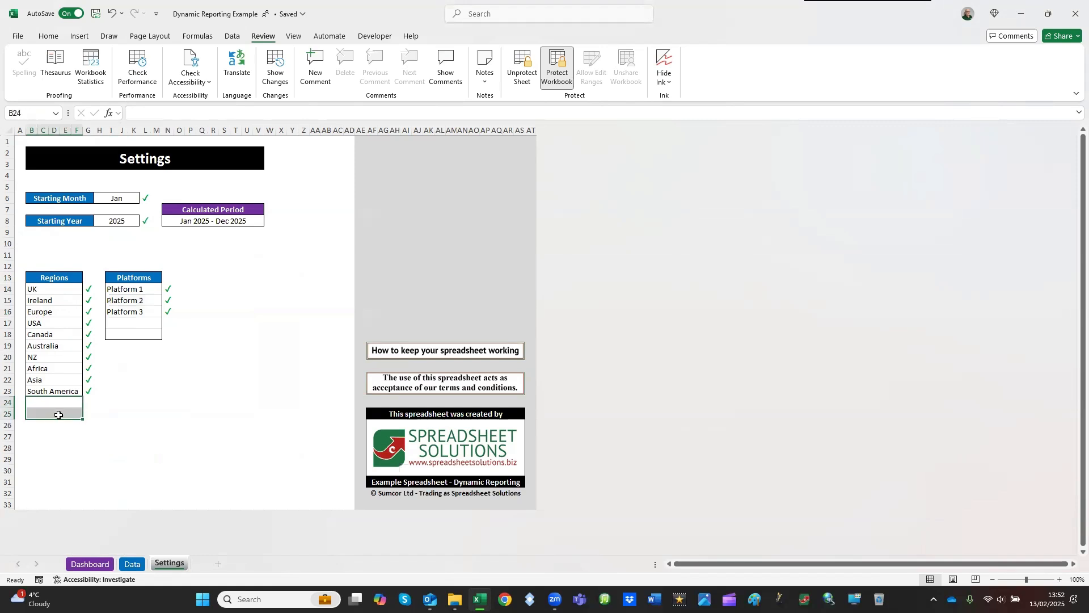
left_click_drag(135, 323, 134, 329)
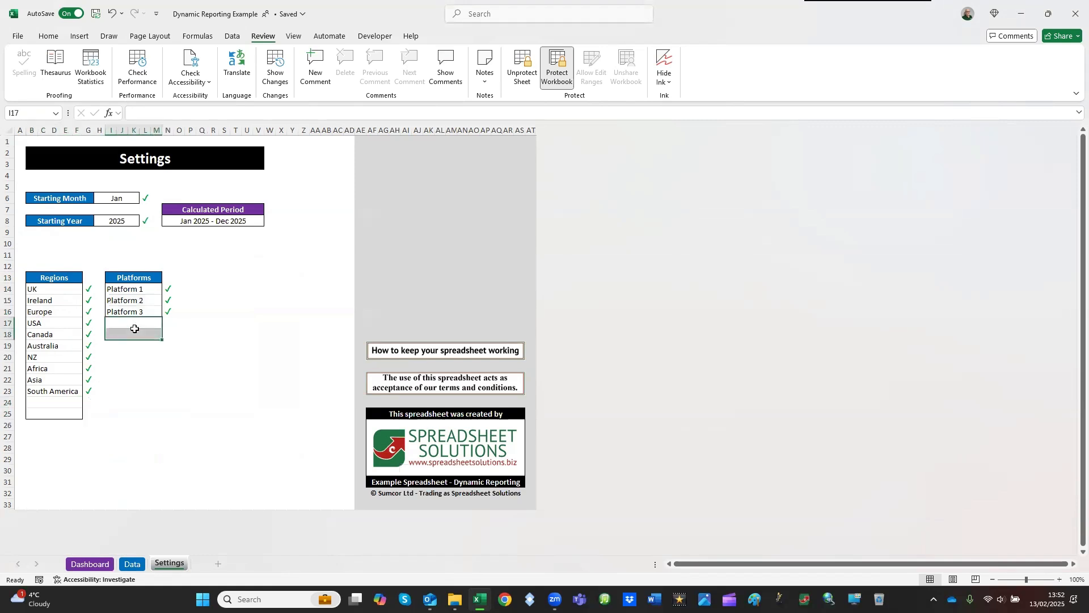
left_click(20, 143)
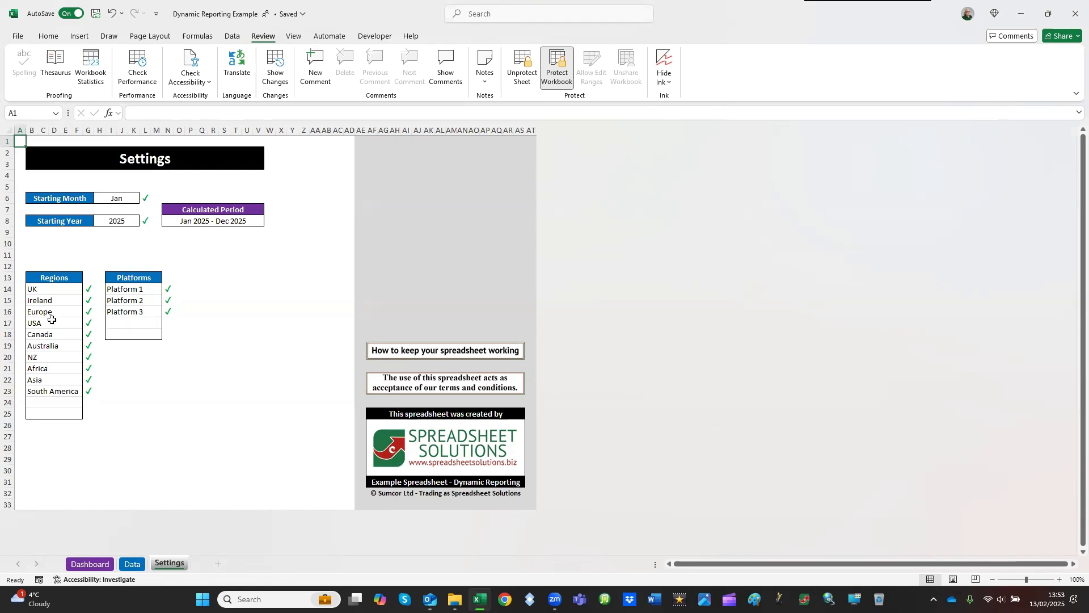
Enter a duplicate UK in the first empty cell of the Regions list and clear it again.
left_click(50, 401)
type("UK")
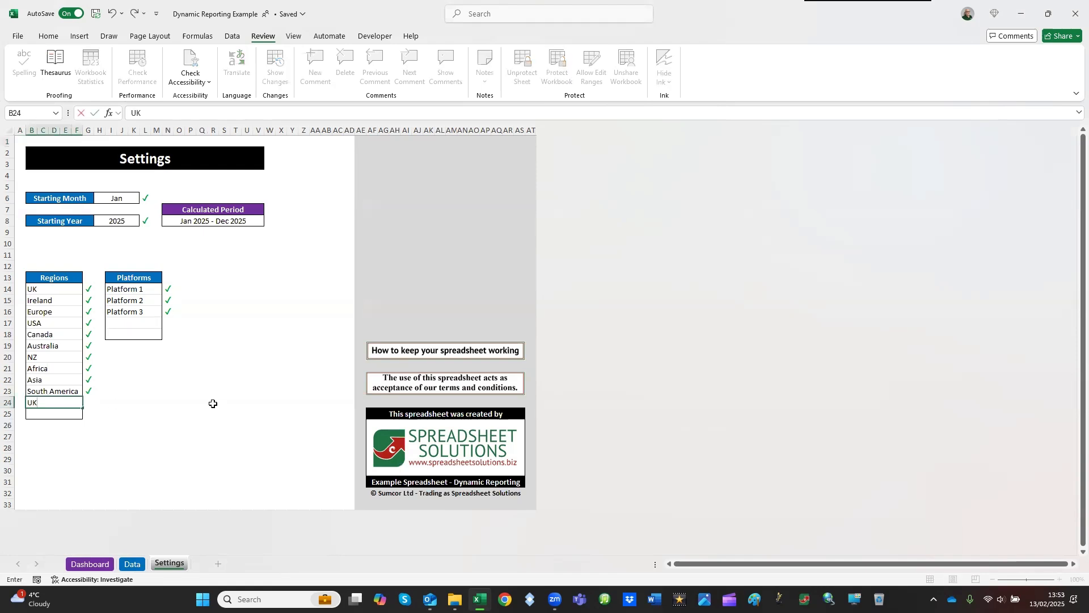
key("ctrl+Return")
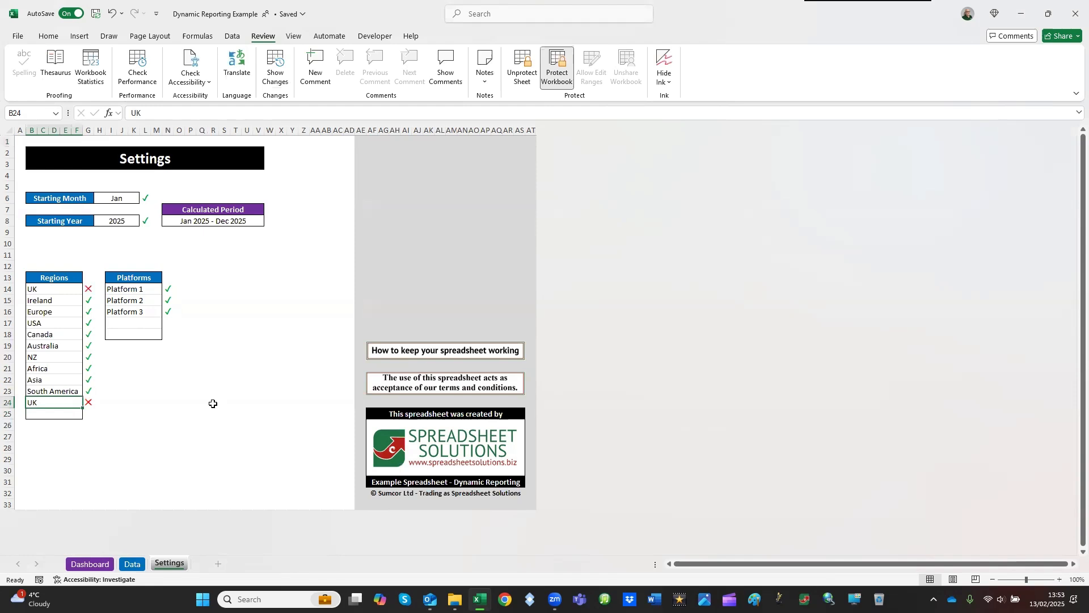
key("BackSpace")
key("Return")
key("Home")
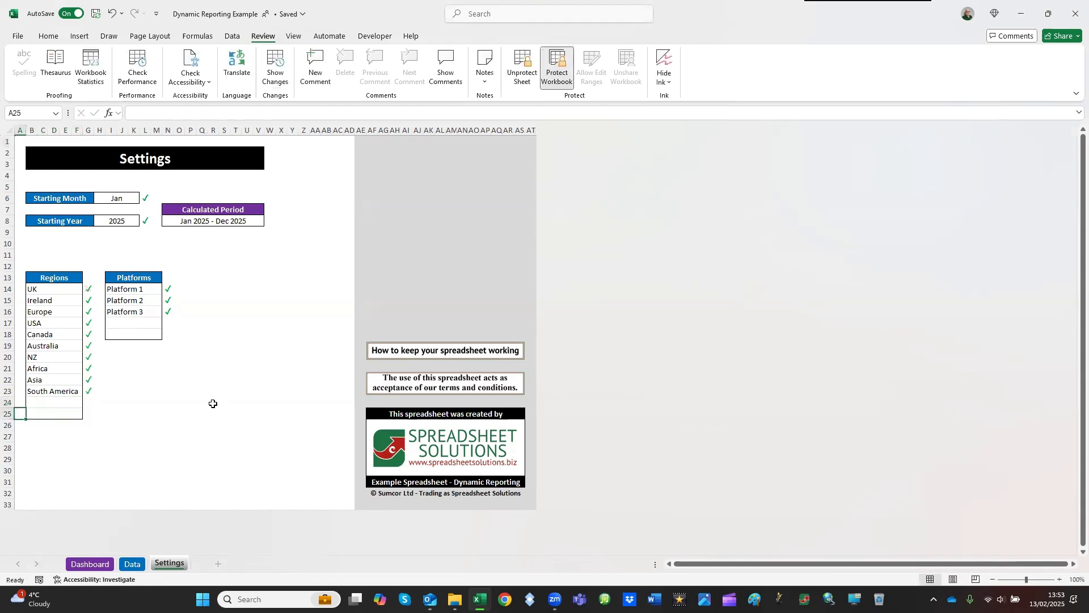
key("ctrl+Home")
On the Data sheet, clear the Region in cell D11 and choose NZ from its list.
left_click(134, 564)
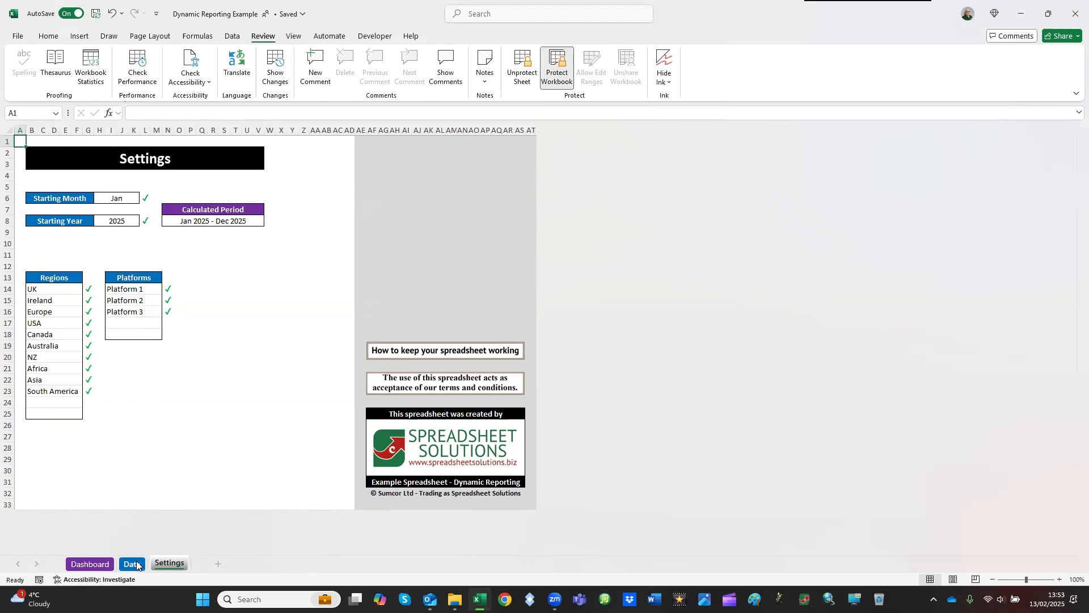
left_click(144, 258)
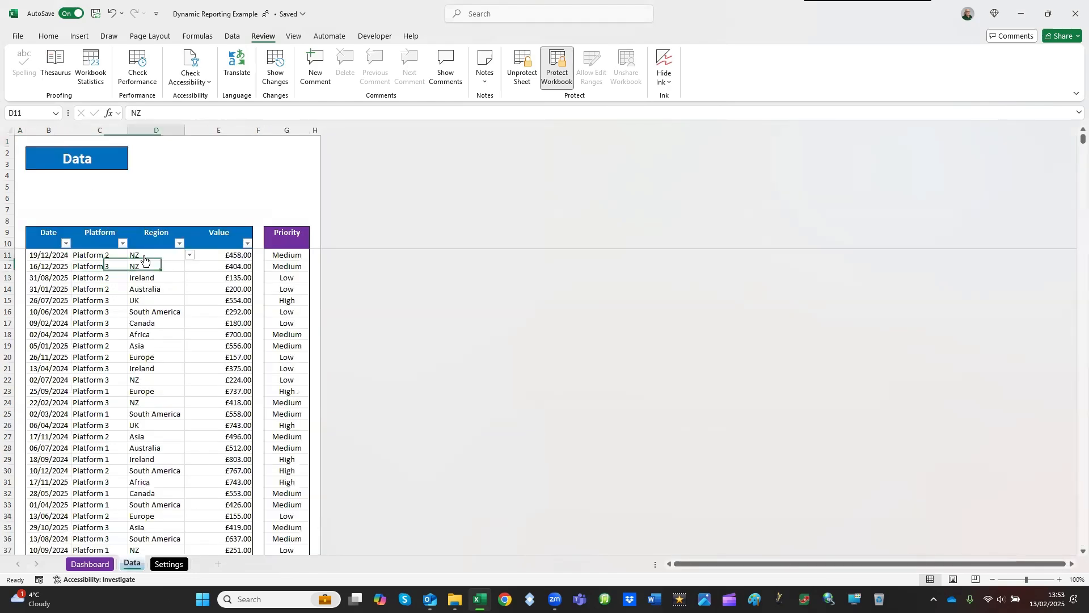
key("BackSpace")
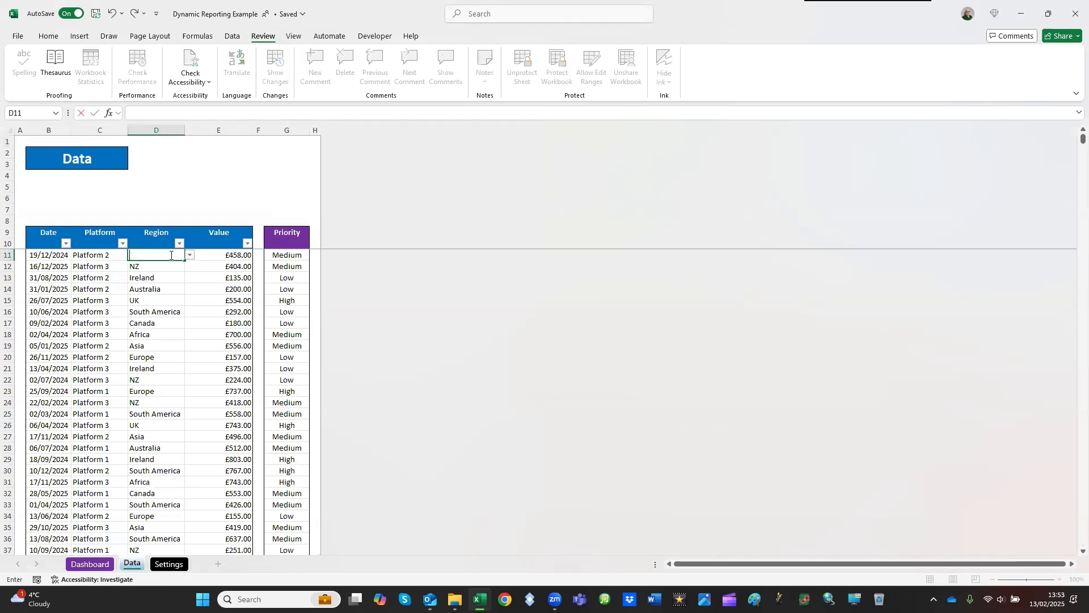
key("Return")
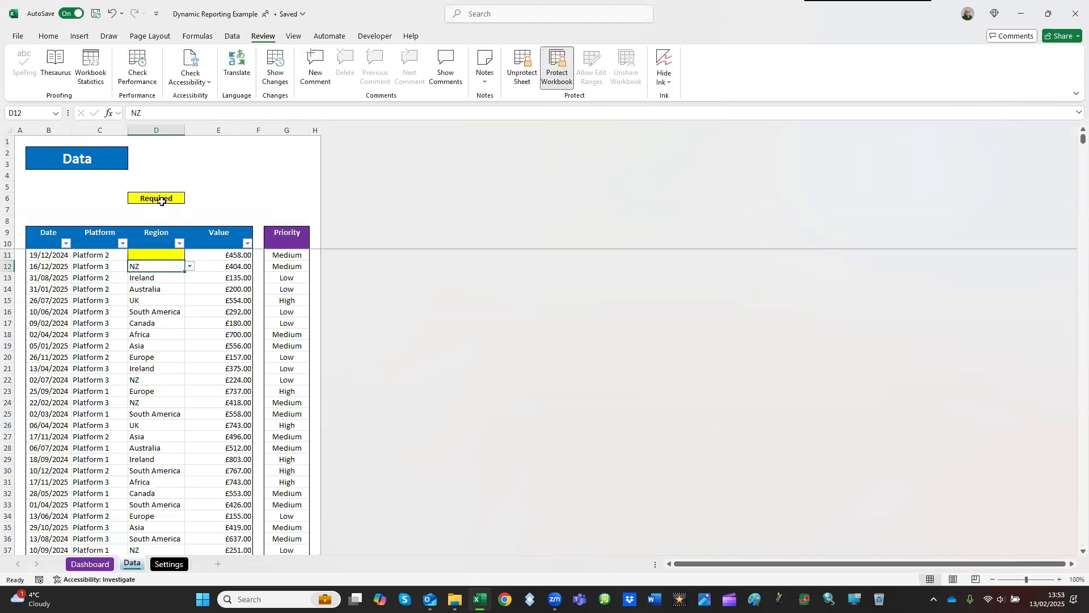
left_click(173, 259)
left_click(189, 256)
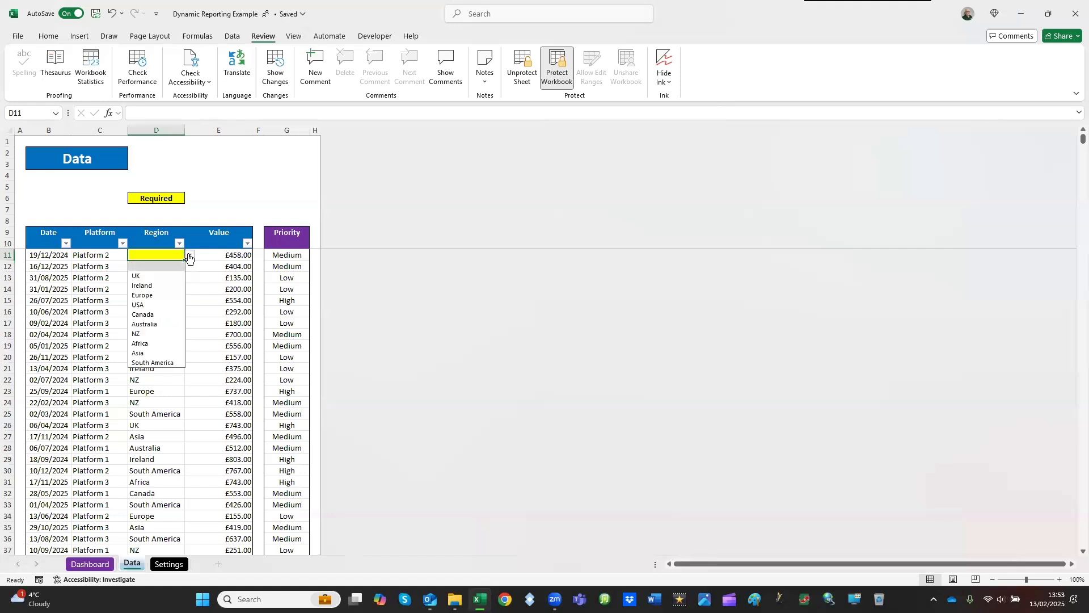
left_click(150, 333)
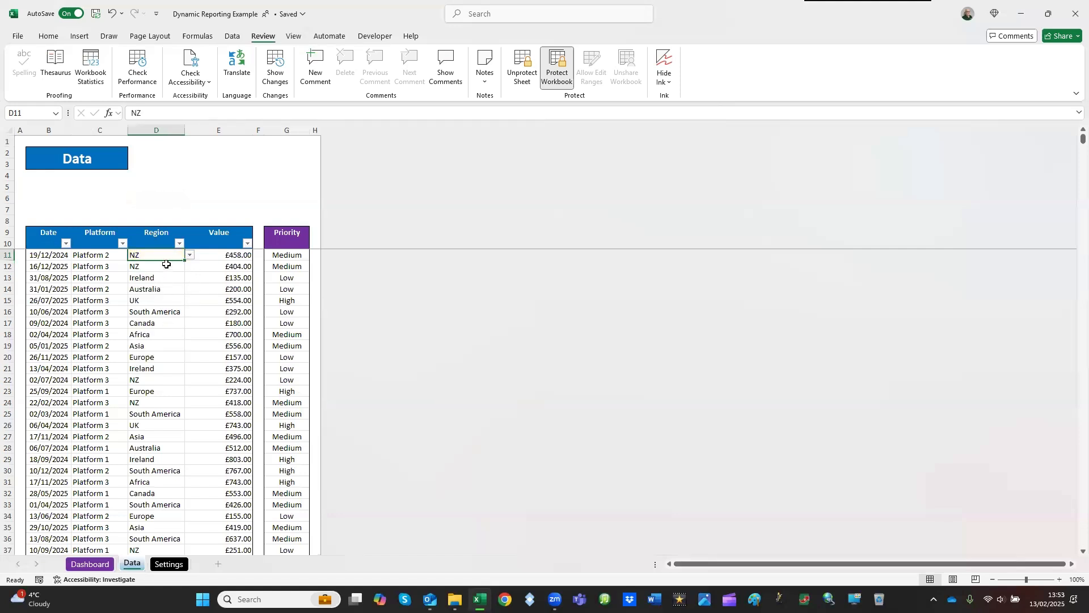
Copy the platform from C11 into Region cell D11, undo the paste and cancel the copy selection.
right_click(104, 256)
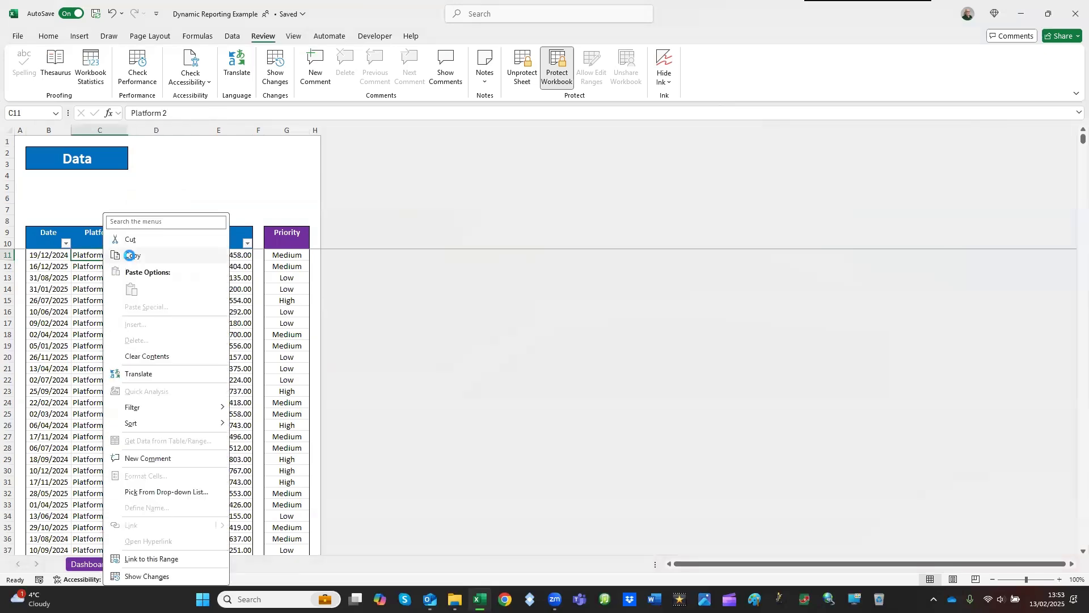
left_click(131, 256)
left_click(150, 256)
right_click(151, 255)
left_click(198, 286)
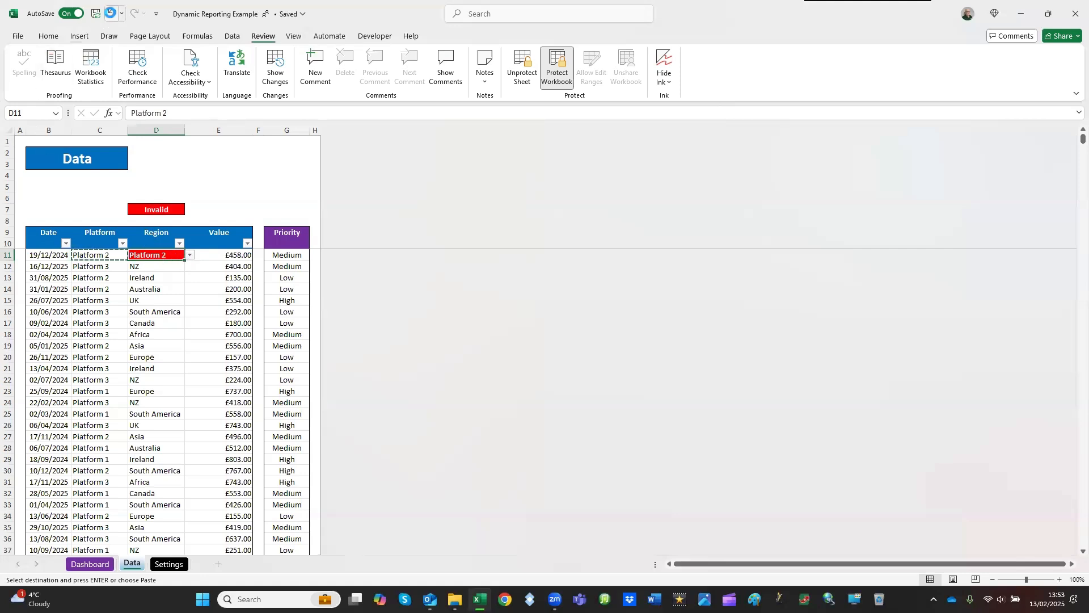
left_click(111, 13)
left_click(22, 141)
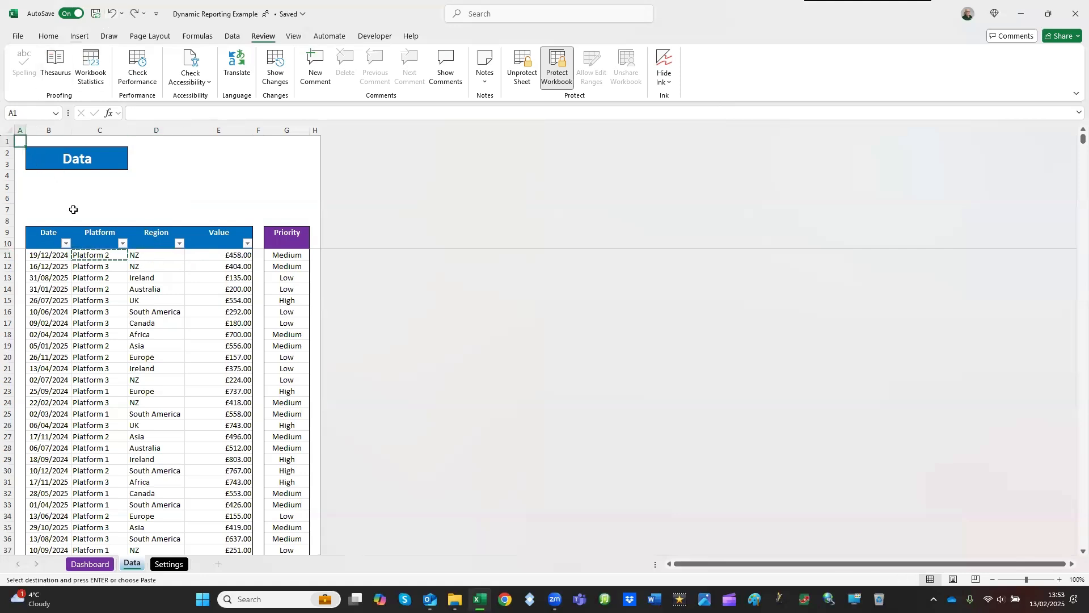
key("Escape")
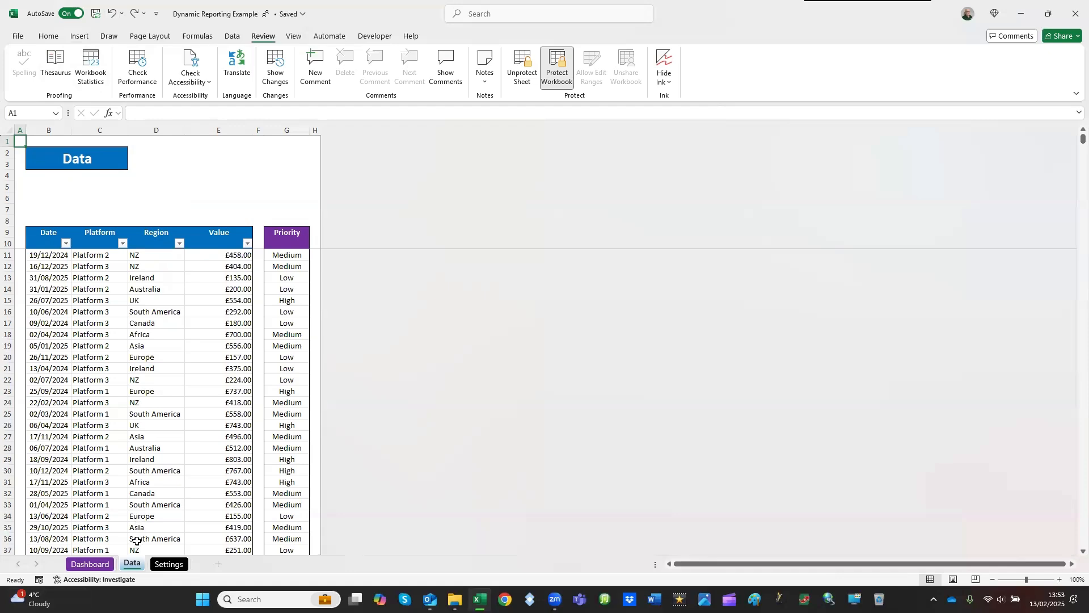
Examine the Data and Settings statuses under Alerts & Warnings on the Dashboard sheet.
left_click(105, 568)
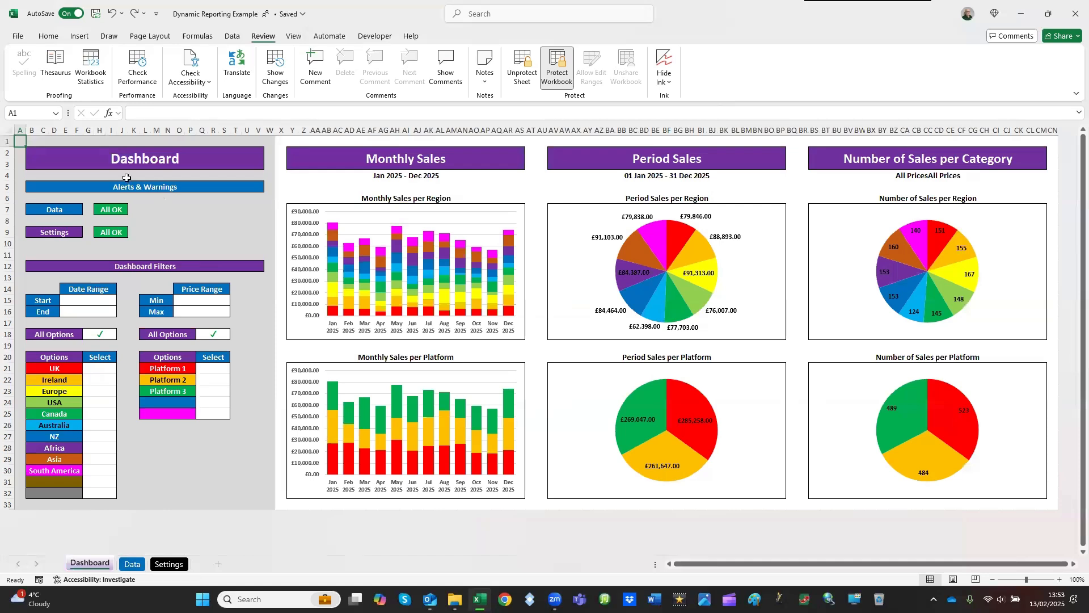
left_click_drag(52, 208, 218, 231)
left_click(191, 209)
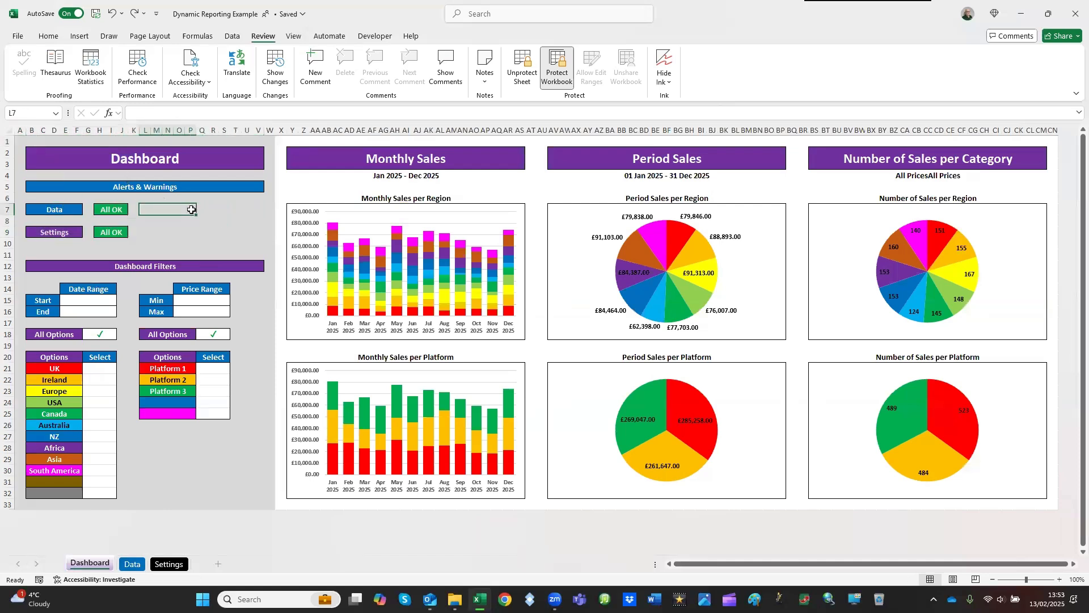
Delete the Region in cell D11 of the Data sheet and return to the Dashboard to check its alerts.
left_click(132, 564)
left_click(164, 259)
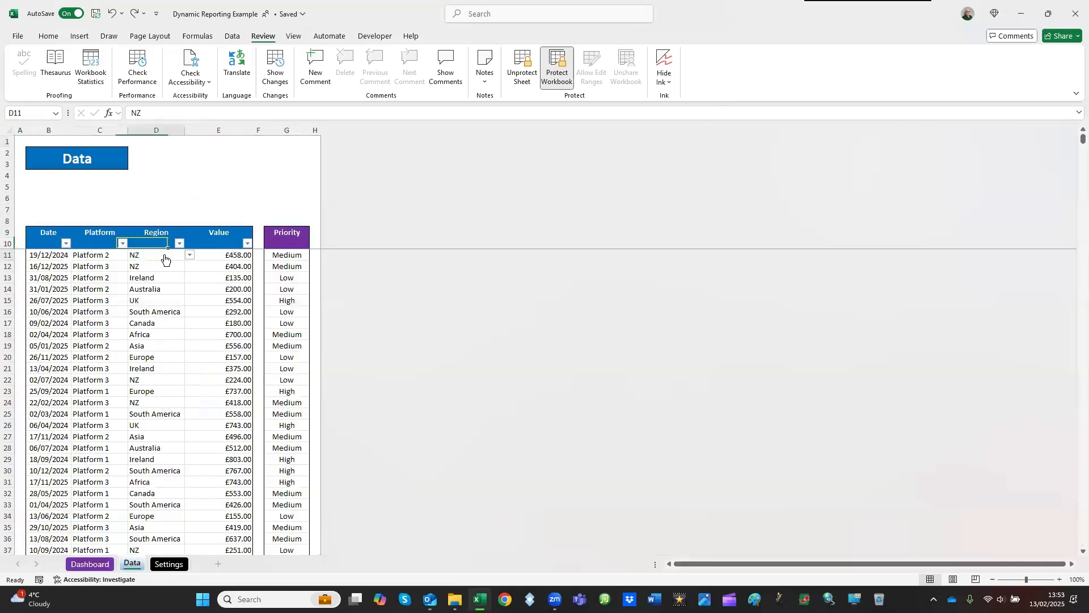
left_click(165, 265)
left_click(166, 258)
key("Delete")
left_click(91, 564)
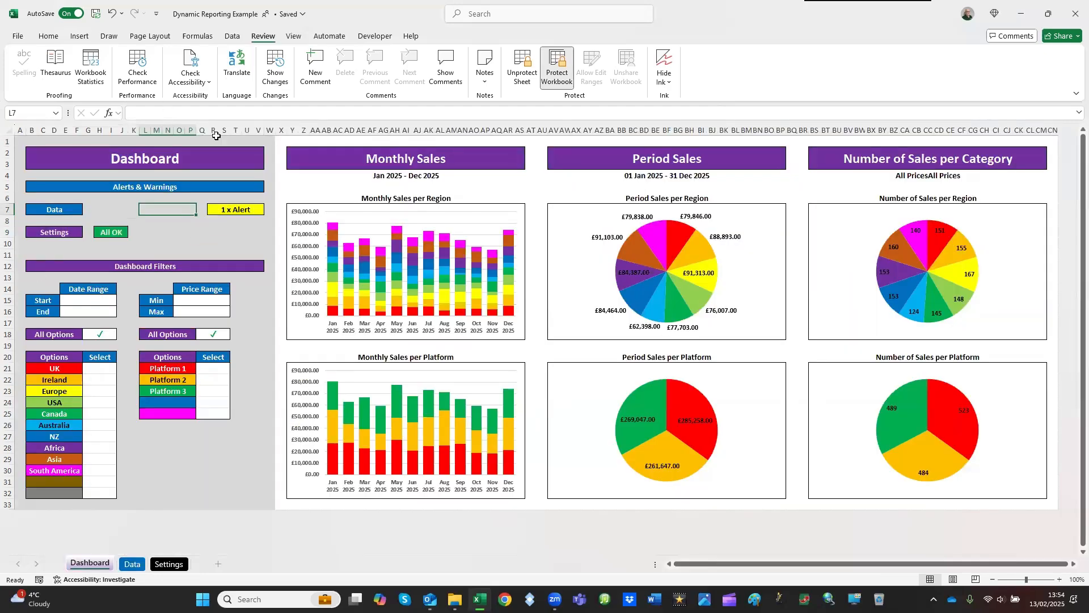
Restore NZ as the Region in cell D11 of the Data sheet.
left_click(136, 564)
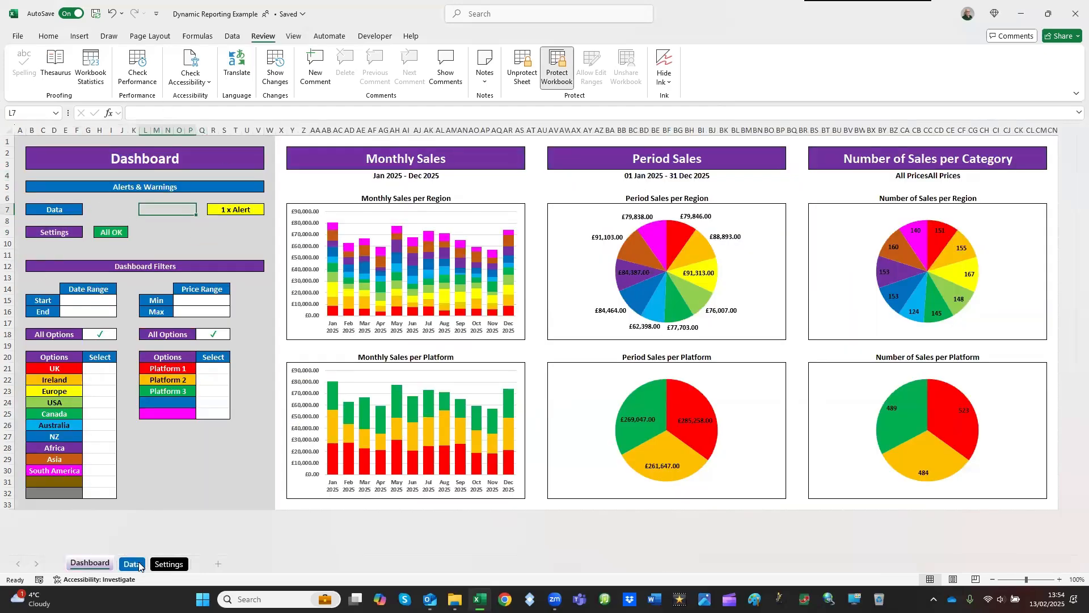
left_click(180, 255)
left_click(190, 255)
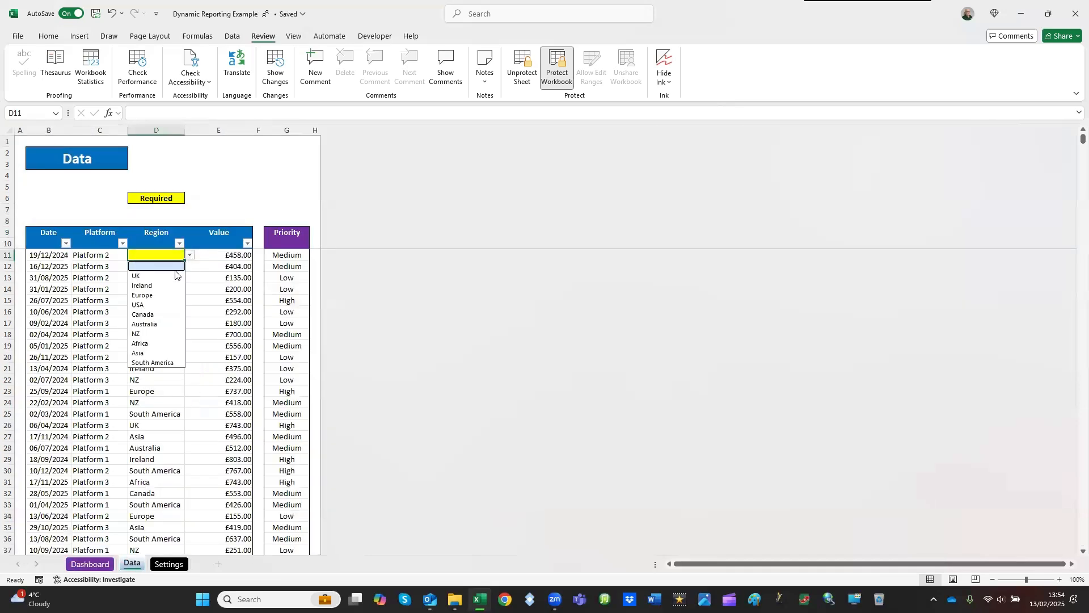
left_click(159, 333)
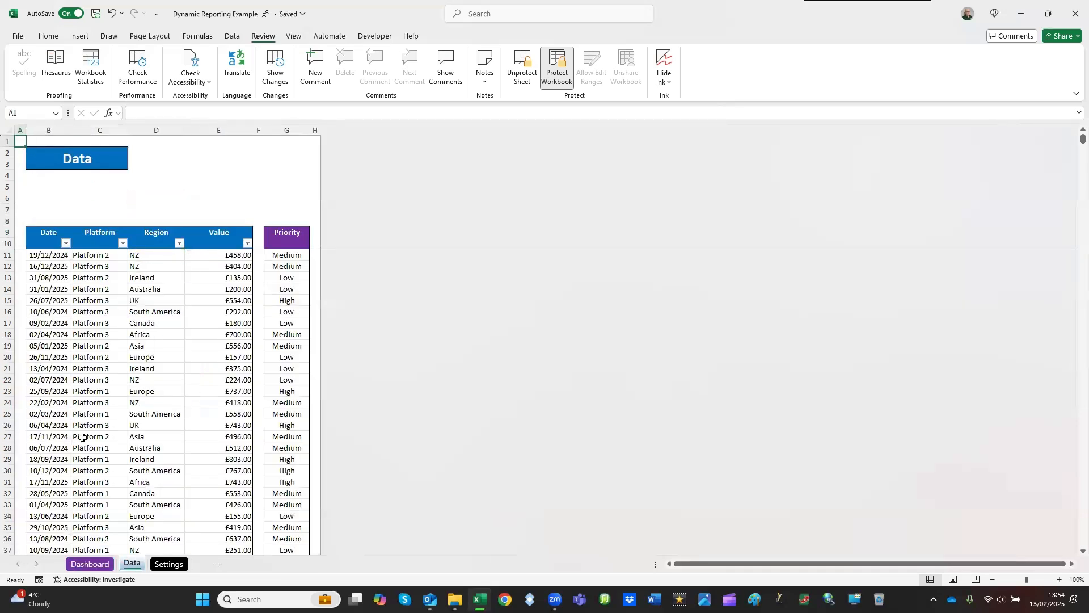
Examine the colour-coded region and platform filter options on the Dashboard against the sales charts.
left_click(89, 564)
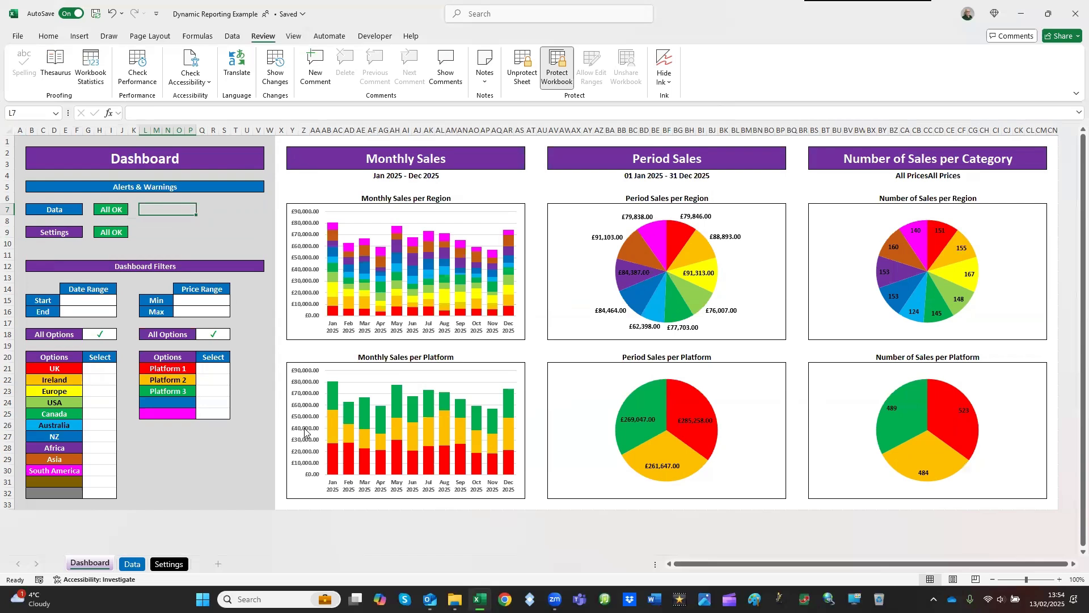
left_click_drag(53, 369, 53, 490)
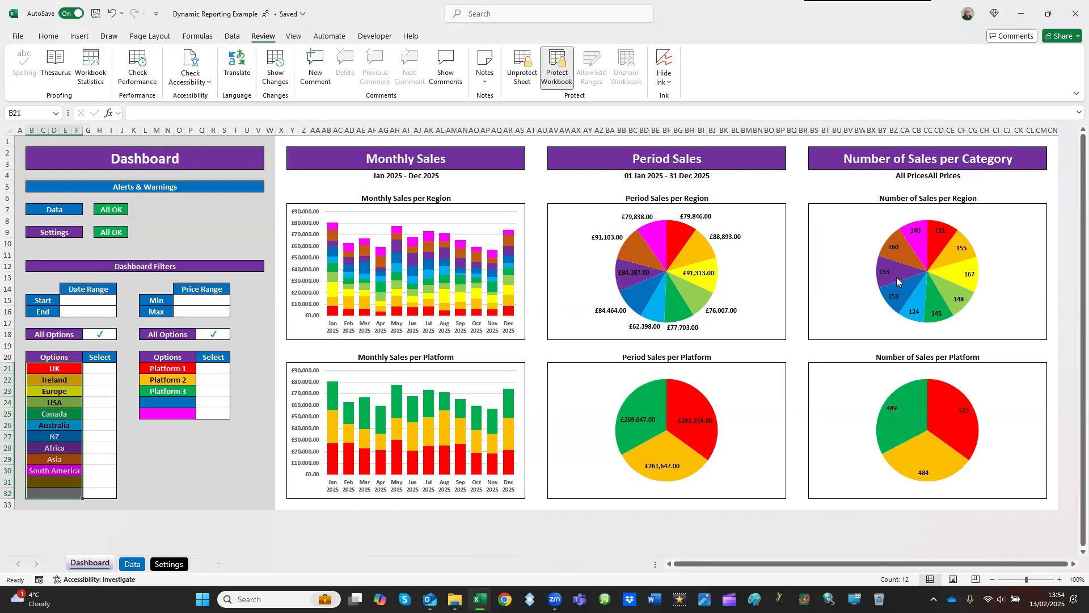
left_click_drag(151, 367, 153, 391)
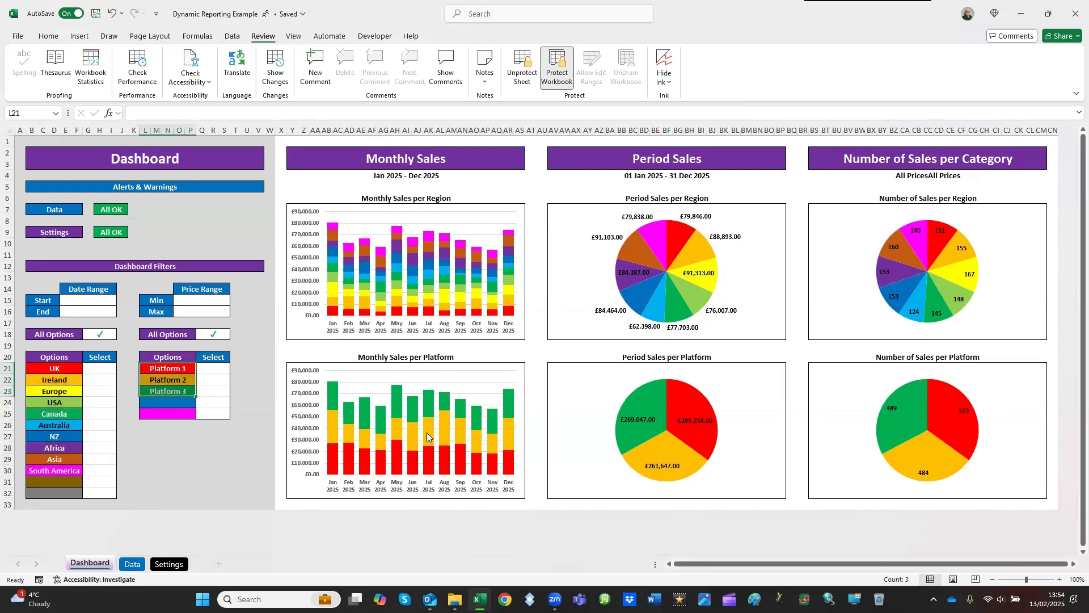
Review the Starting Month, Starting Year and Calculated Period on the Settings sheet and return to the Dashboard.
left_click(269, 346)
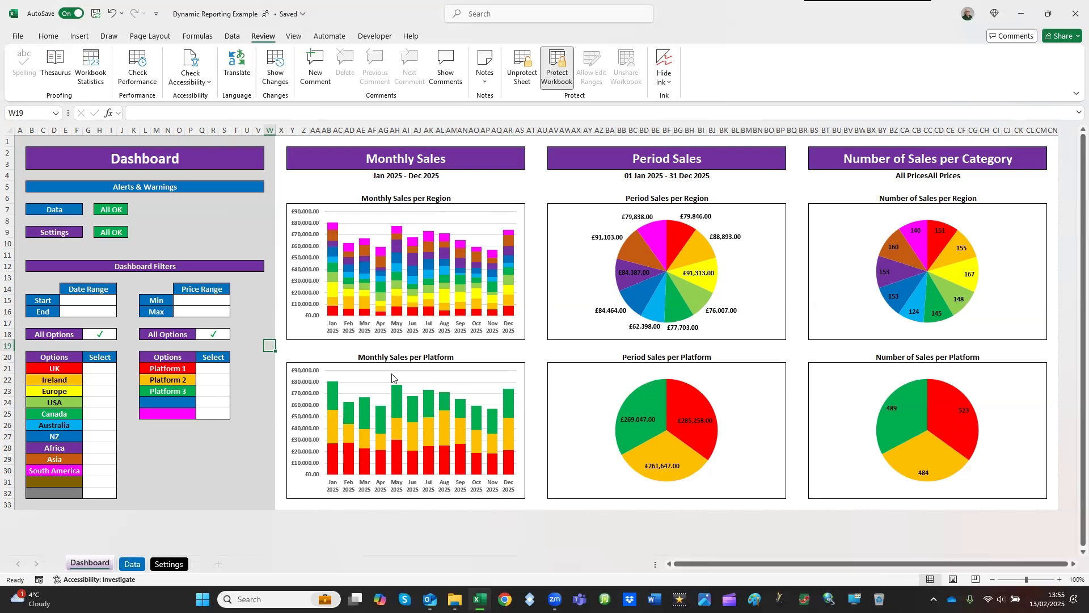
left_click(177, 564)
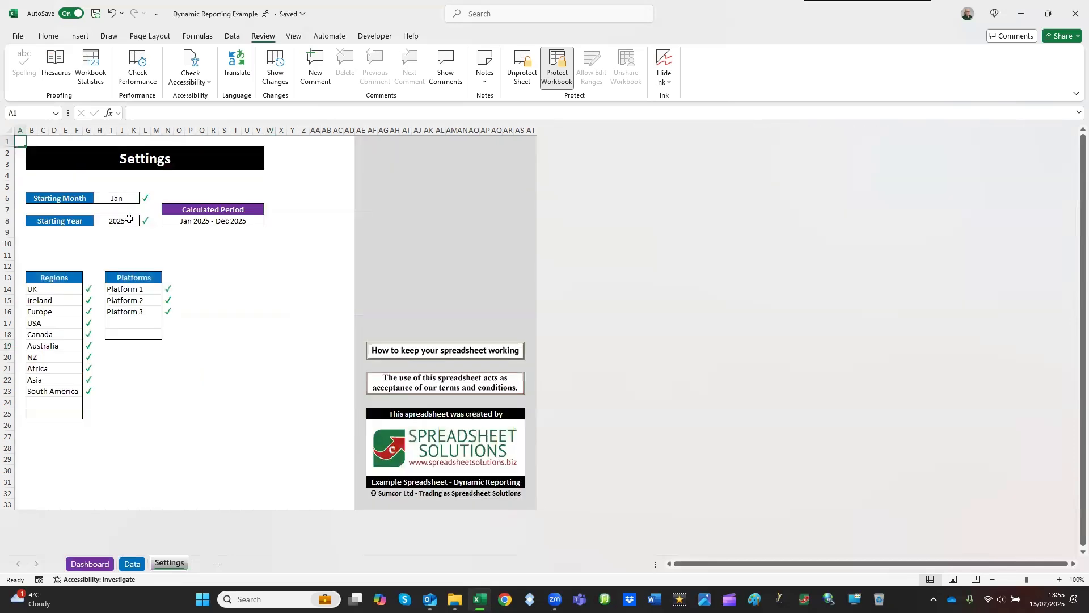
left_click(97, 566)
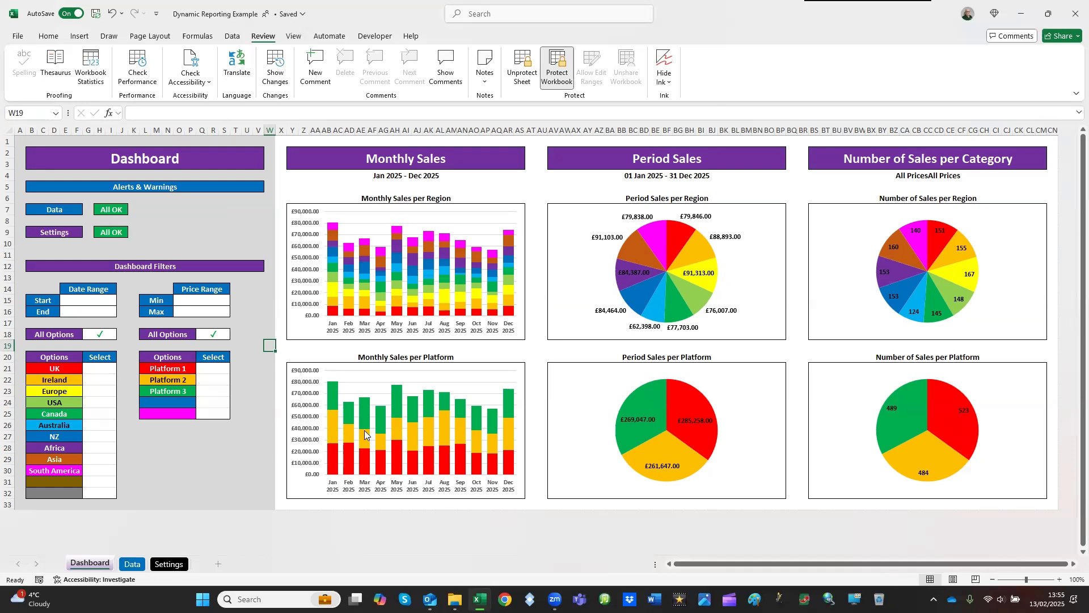
Set the Starting Year on the Settings sheet to 2024 and view the charts on the Dashboard.
left_click(164, 563)
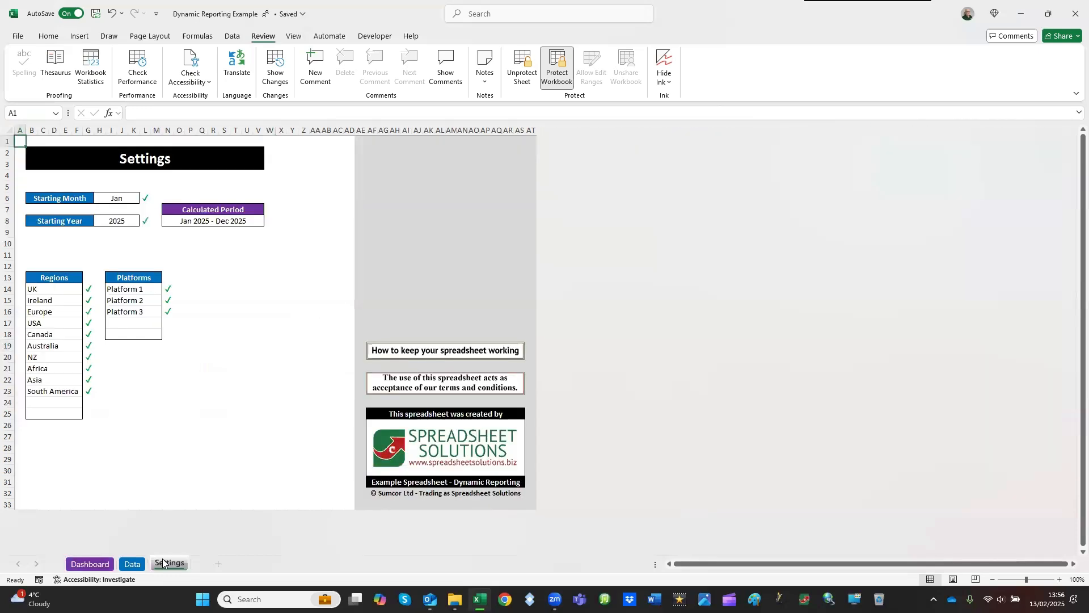
left_click(116, 221)
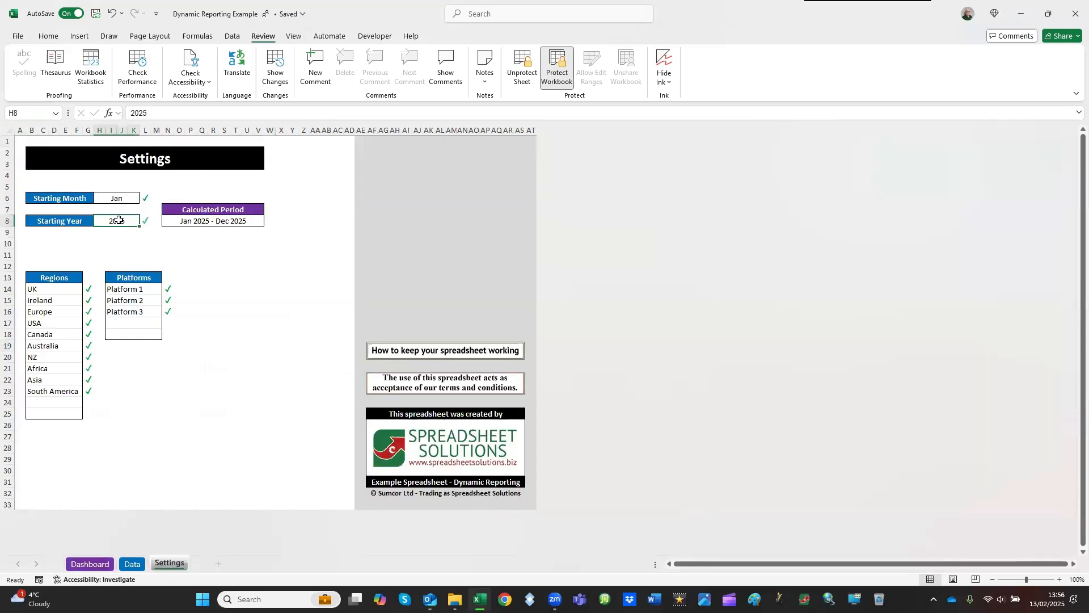
left_click(149, 112)
key("BackSpace")
type("4")
key("Return")
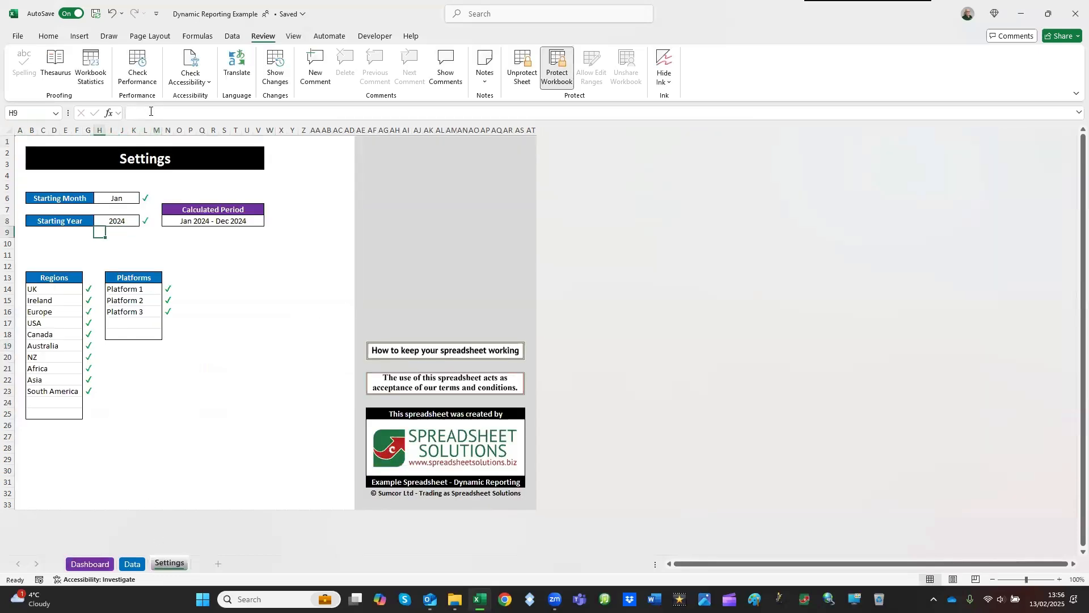
left_click(89, 564)
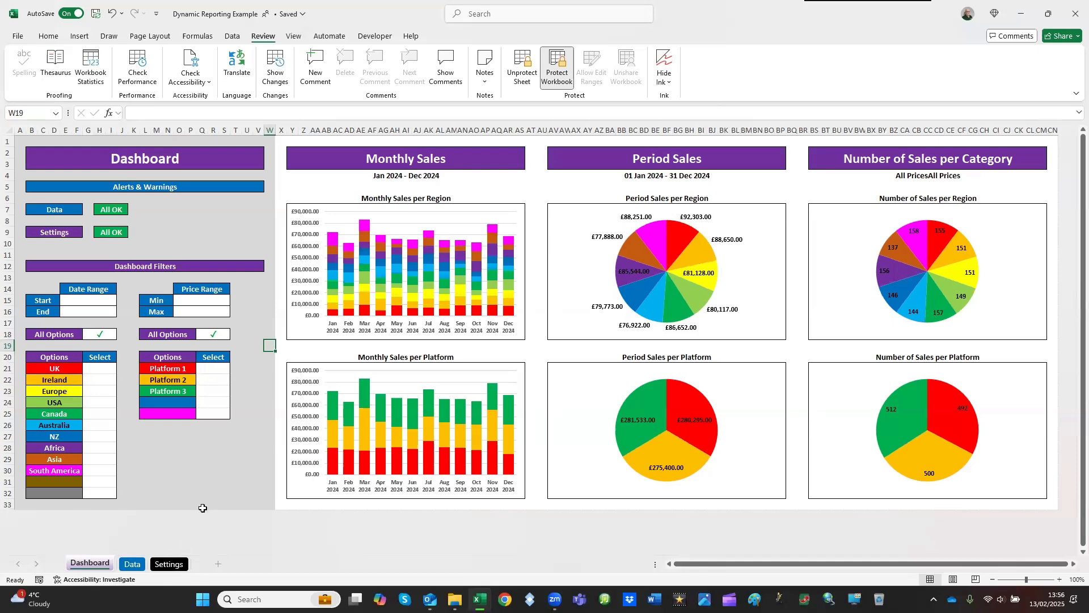
Set the Starting Year on the Settings sheet back to 2025 and return to the Dashboard.
left_click(169, 563)
left_click(114, 221)
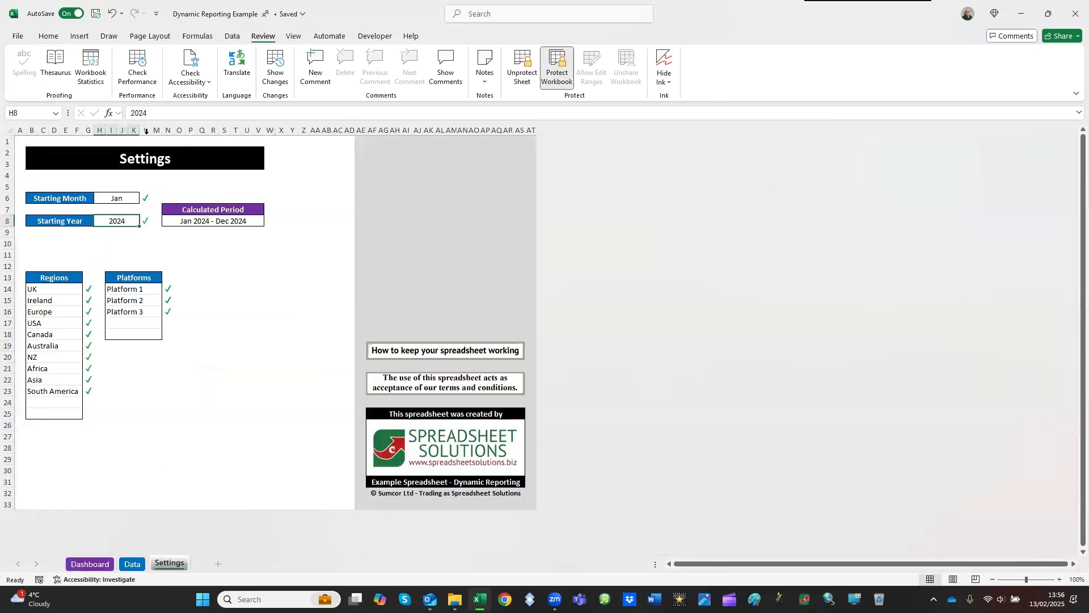
left_click(160, 113)
key("BackSpace")
type("5")
key("Return")
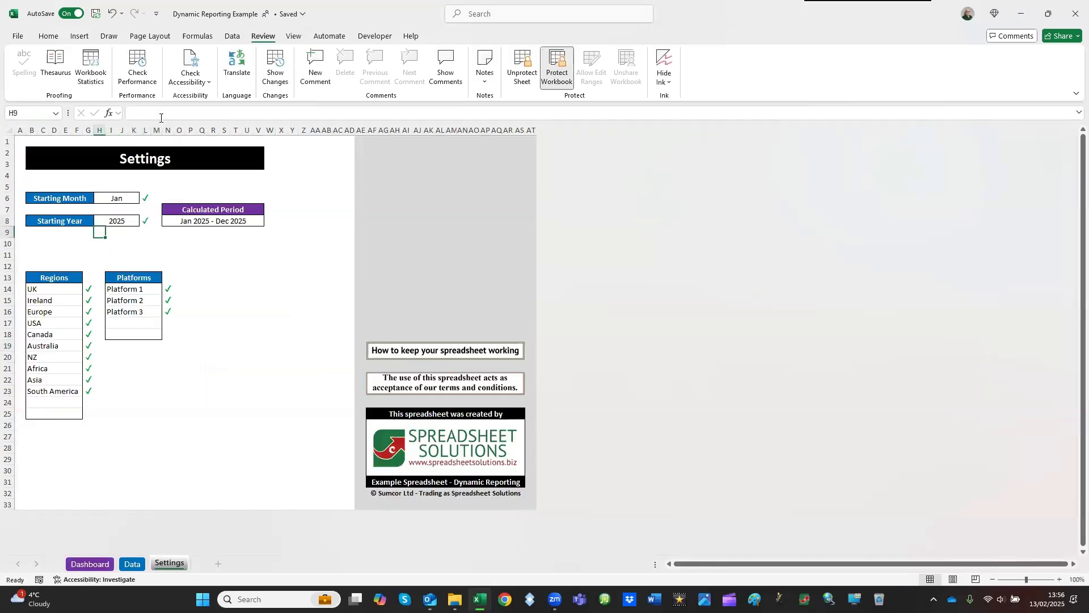
left_click(88, 564)
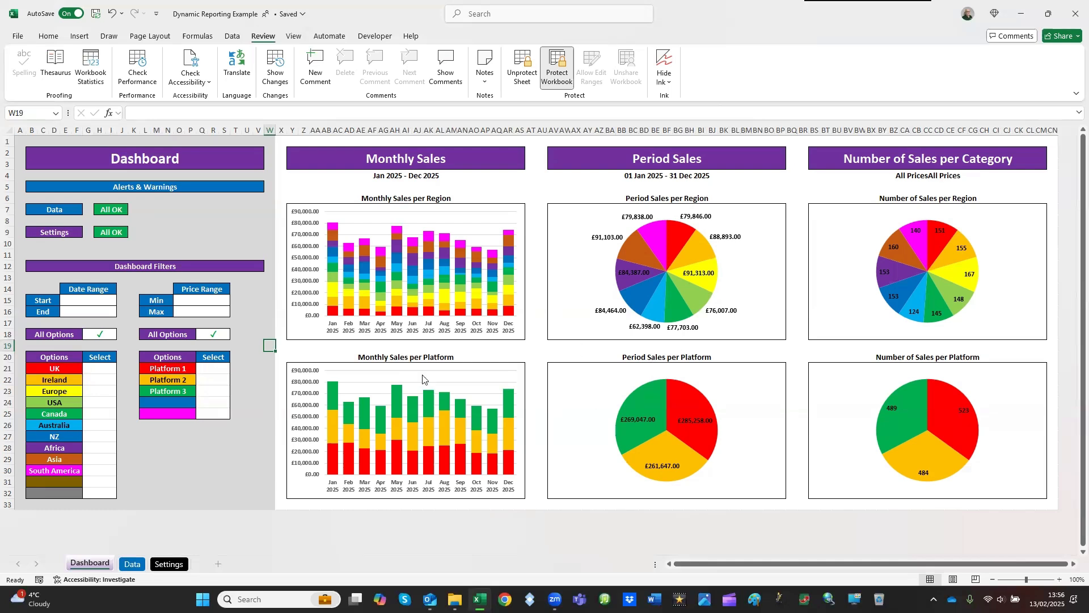
Tick UK, Ireland and Europe in the Dashboard's region filter.
left_click(20, 141)
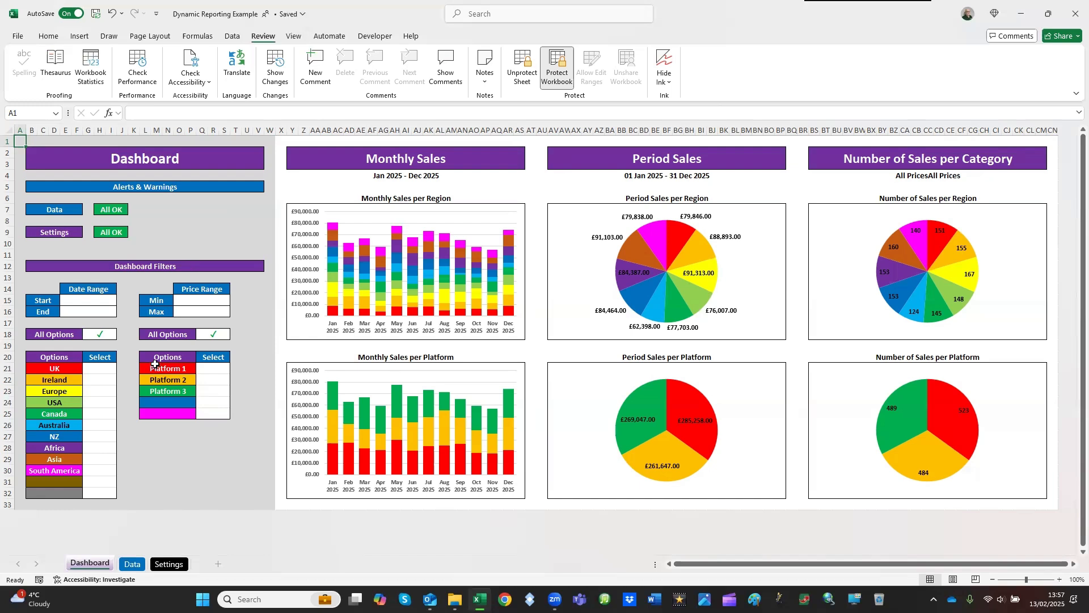
left_click(105, 370)
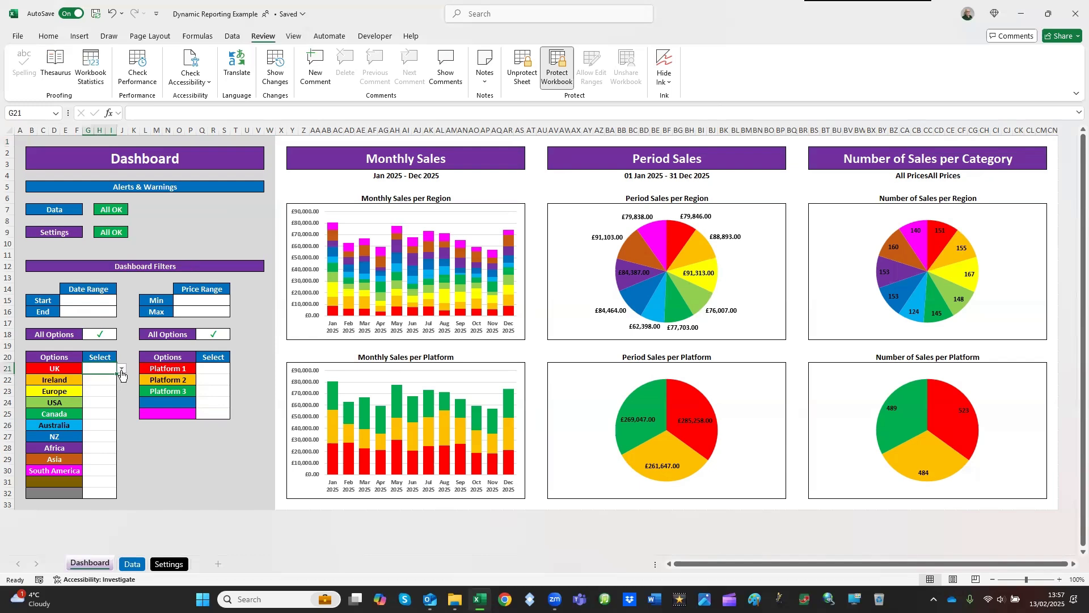
left_click(121, 370)
left_click(107, 389)
left_click(109, 380)
left_click(121, 380)
left_click(105, 400)
left_click(108, 391)
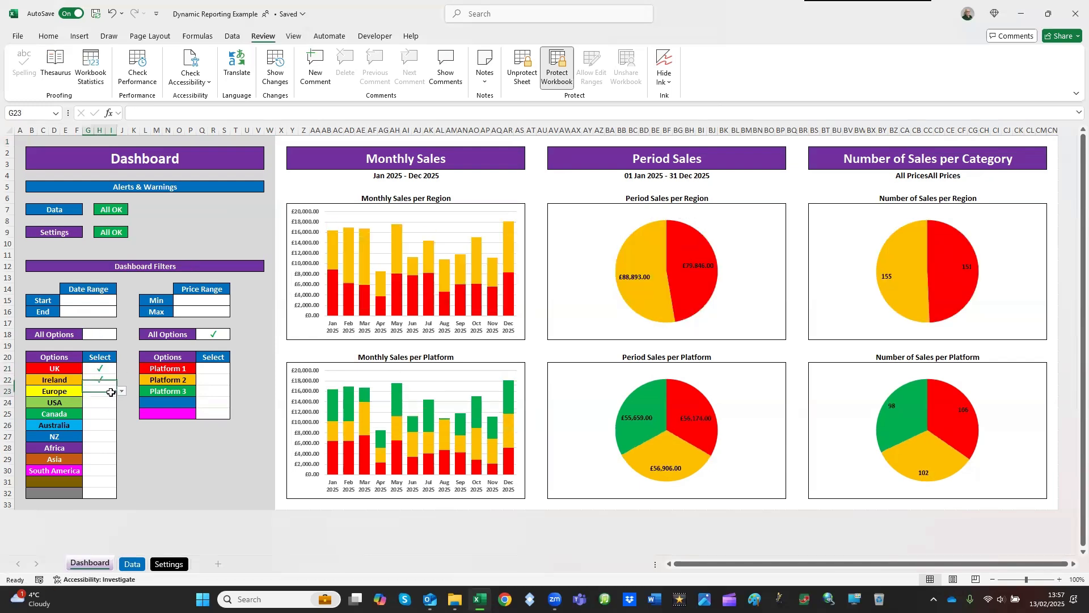
left_click(122, 392)
left_click(107, 416)
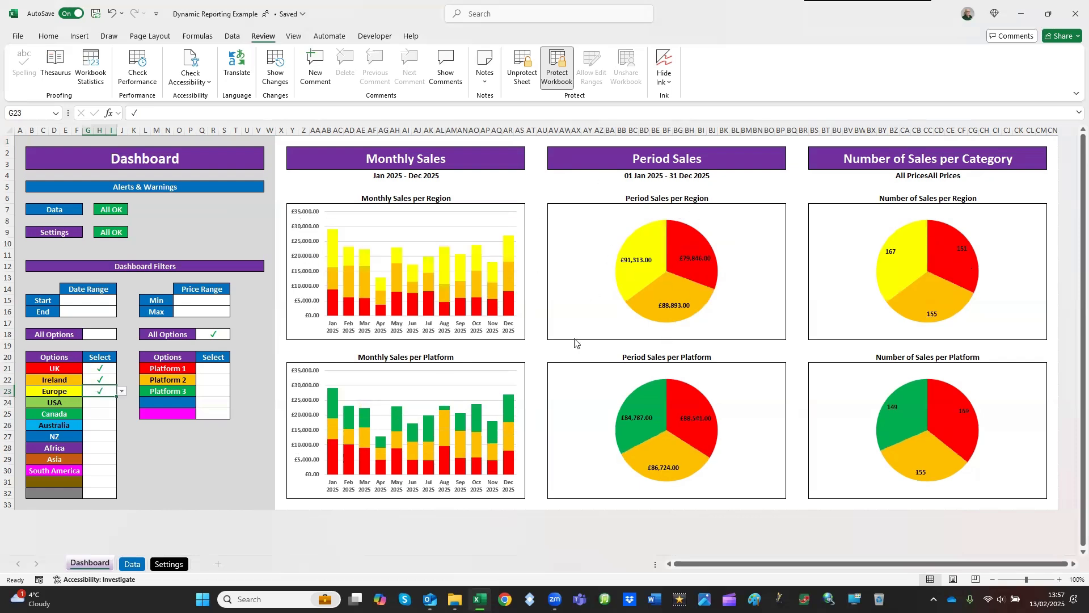
Tick Platform 1 and Platform 2 in the Dashboard's platform filter.
left_click(220, 367)
left_click(235, 369)
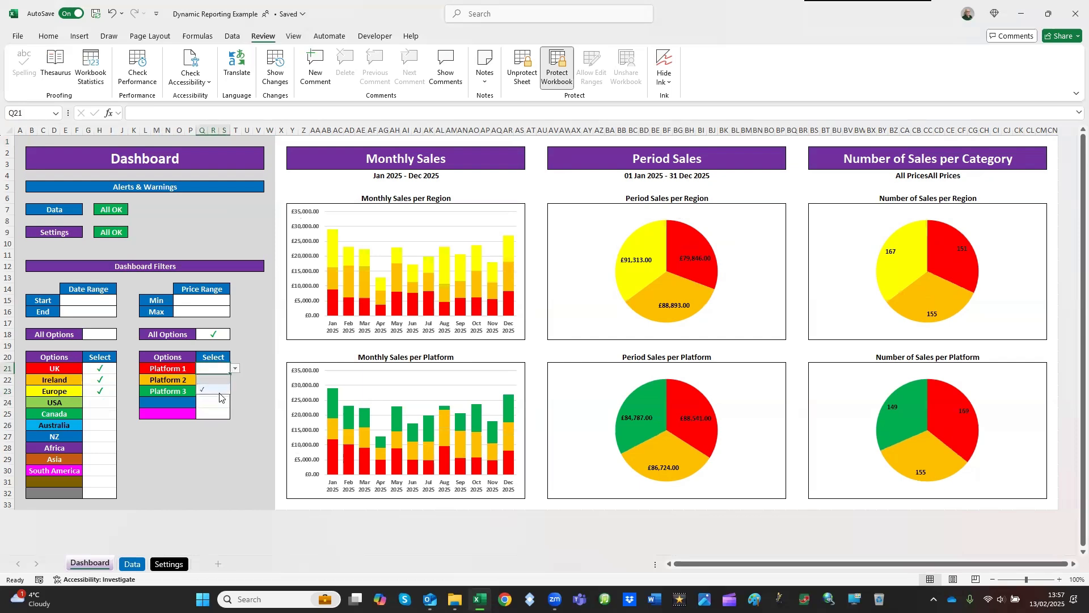
left_click(222, 380)
left_click(222, 381)
left_click(235, 379)
left_click(216, 391)
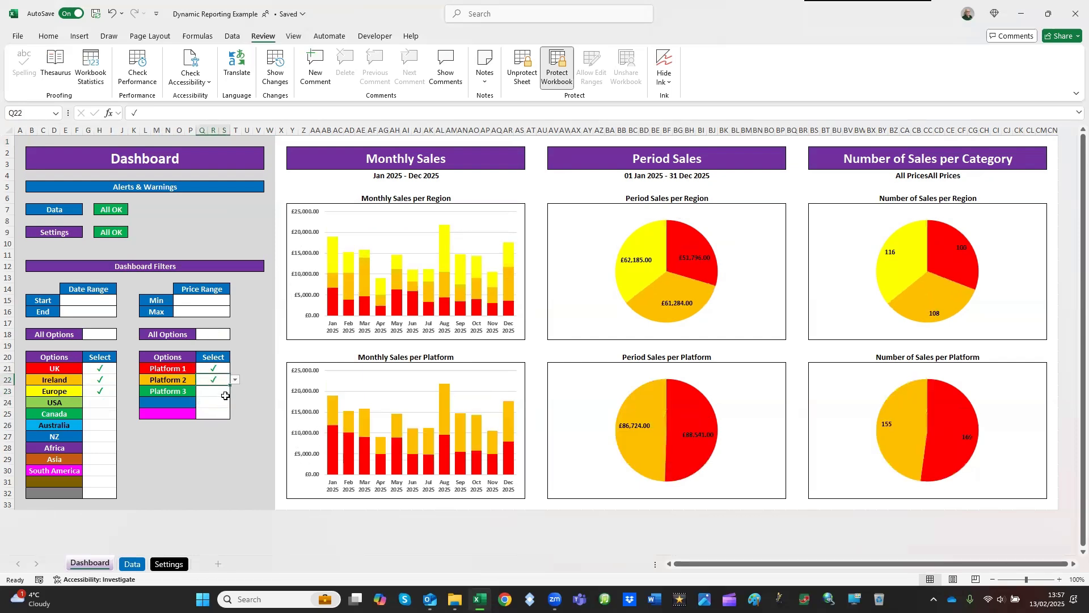
Set the Dashboard's Price Range filter to a minimum of 100 and a maximum of 500.
left_click(218, 300)
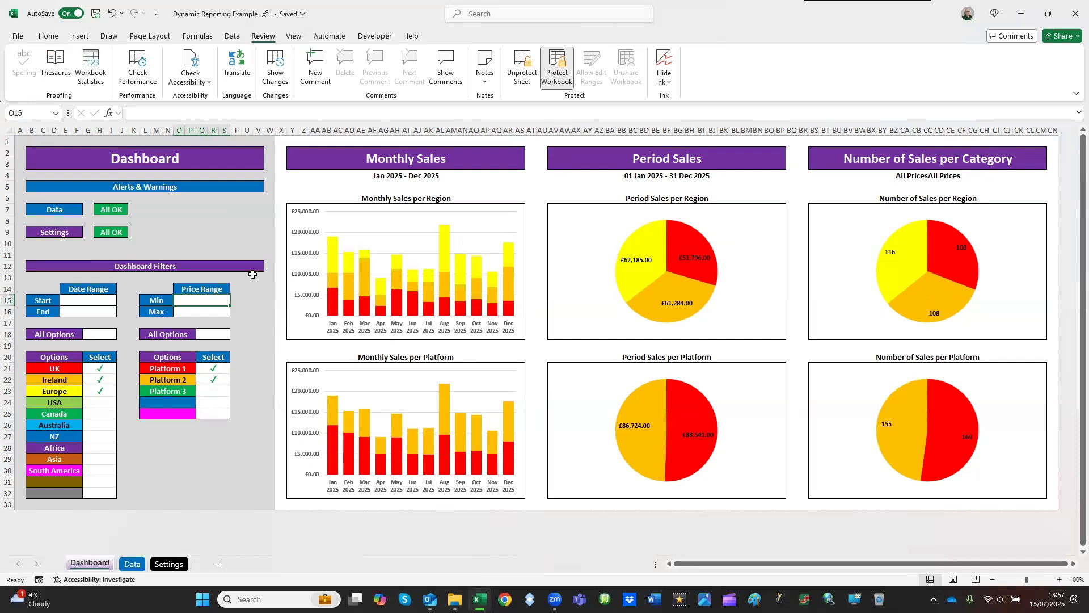
type("100")
key("Return")
type("5")
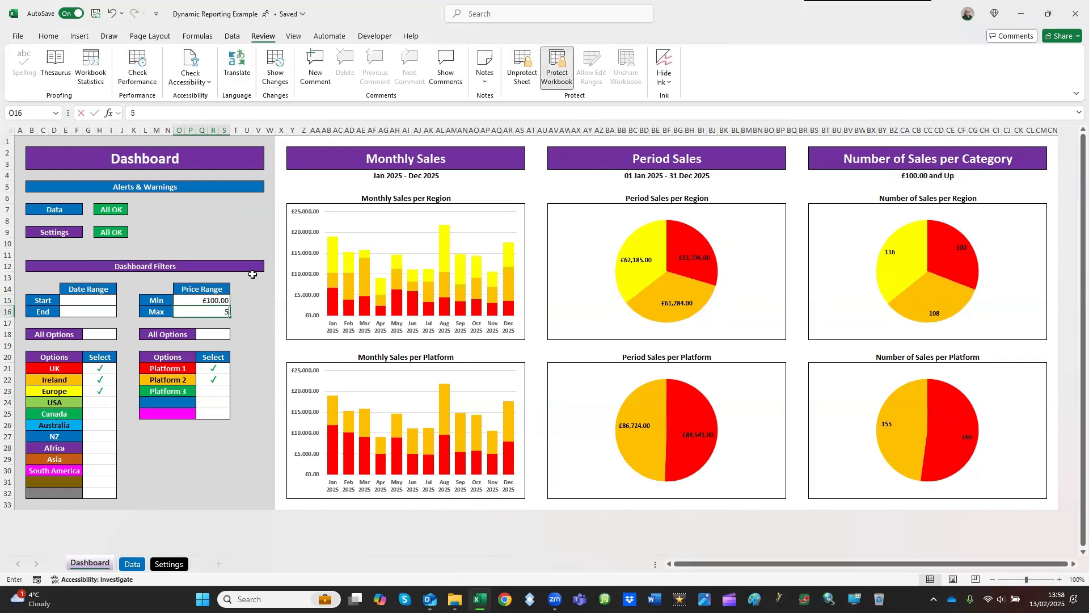
type("00")
Set the End date of the Dashboard's Date Range filter to 31 mar.
key("Left")
key("Left")
key("Left")
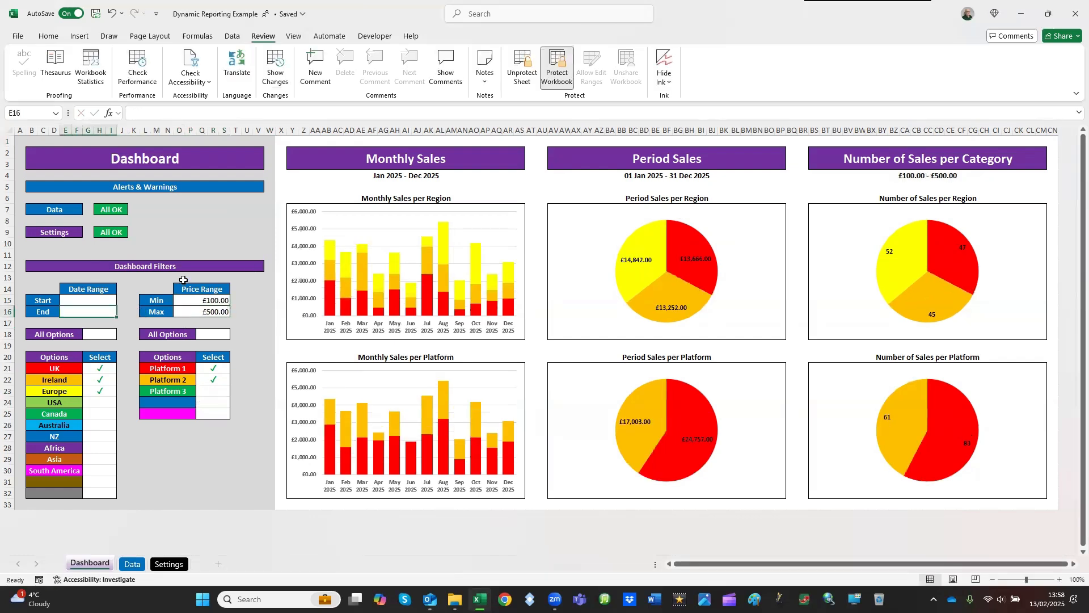
type("1 mar")
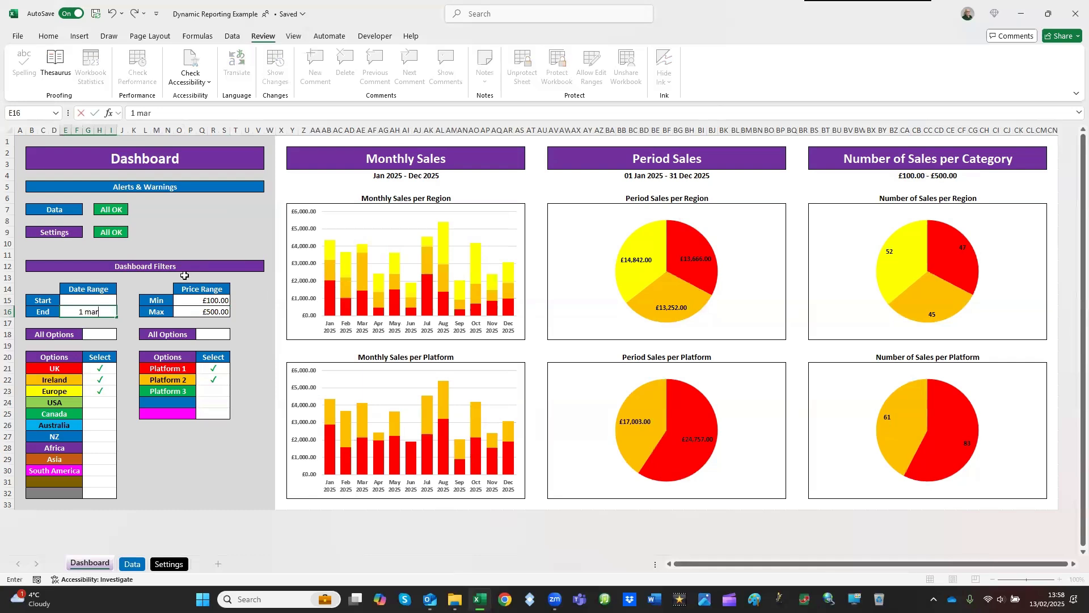
key("BackSpace")
key("BackSpace")
key("BackSpace")
key("BackSpace")
type("31 mar")
key("Return")
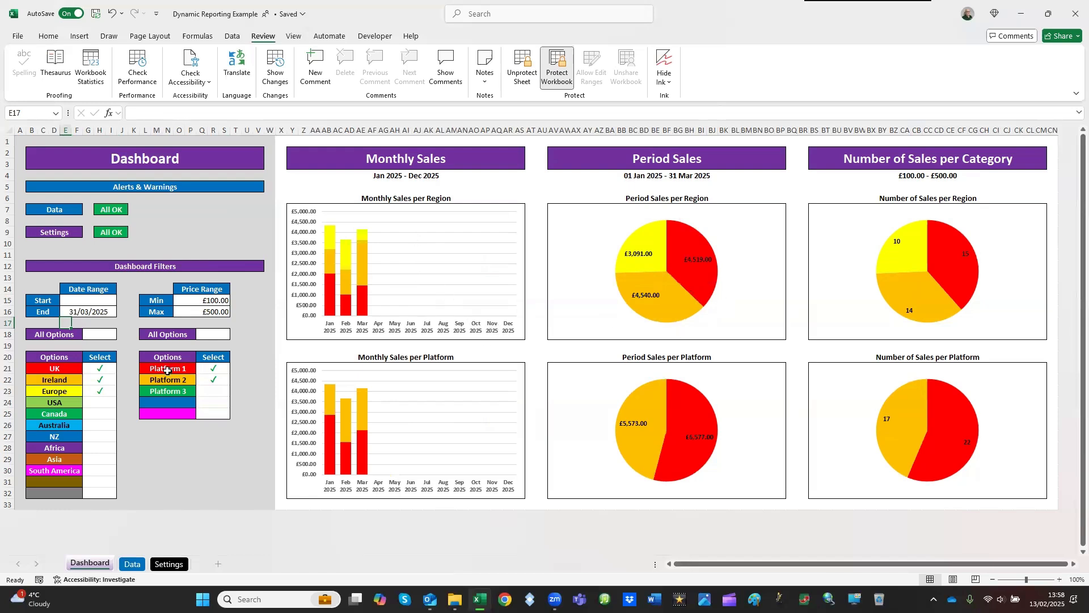
Clear the Platform 2 tick in the platform filter to compare the charts, and tick it again.
left_click(214, 376)
right_click(214, 376)
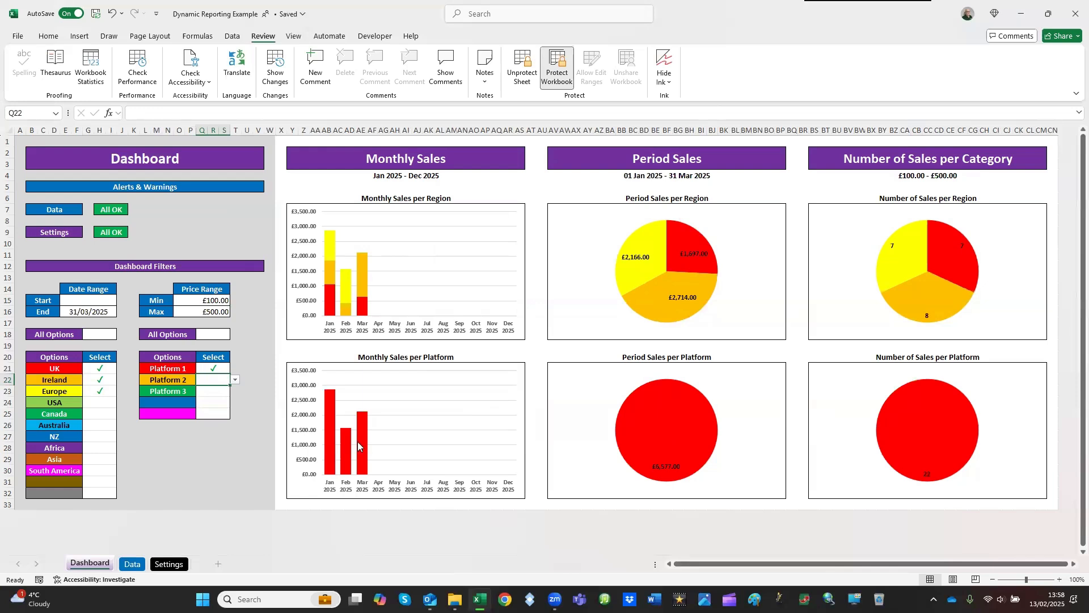
left_click(235, 379)
key("Return")
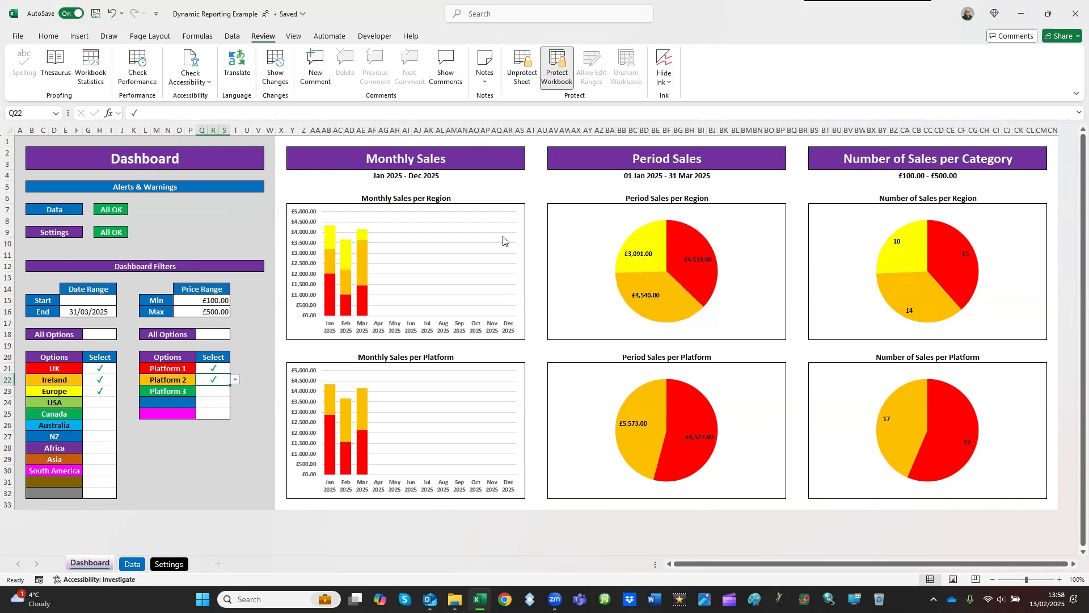
Clear the End date, both Price Range limits and all platform and region ticks from the Dashboard filters.
left_click(18, 142)
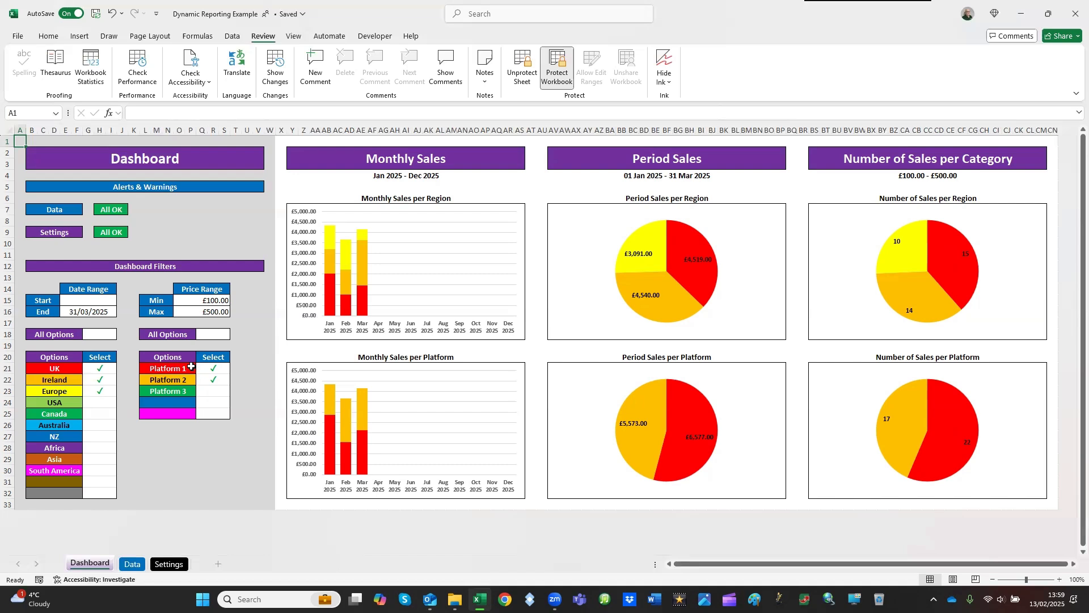
left_click(106, 312)
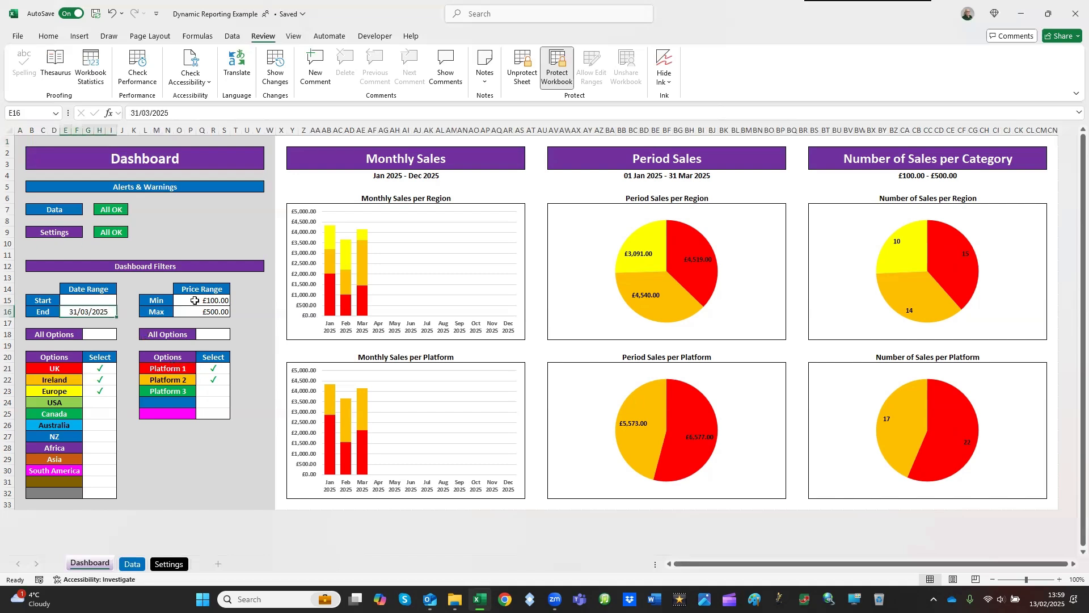
left_click_drag(195, 300, 196, 312, "ctrl")
left_click_drag(215, 368, 217, 379, "ctrl")
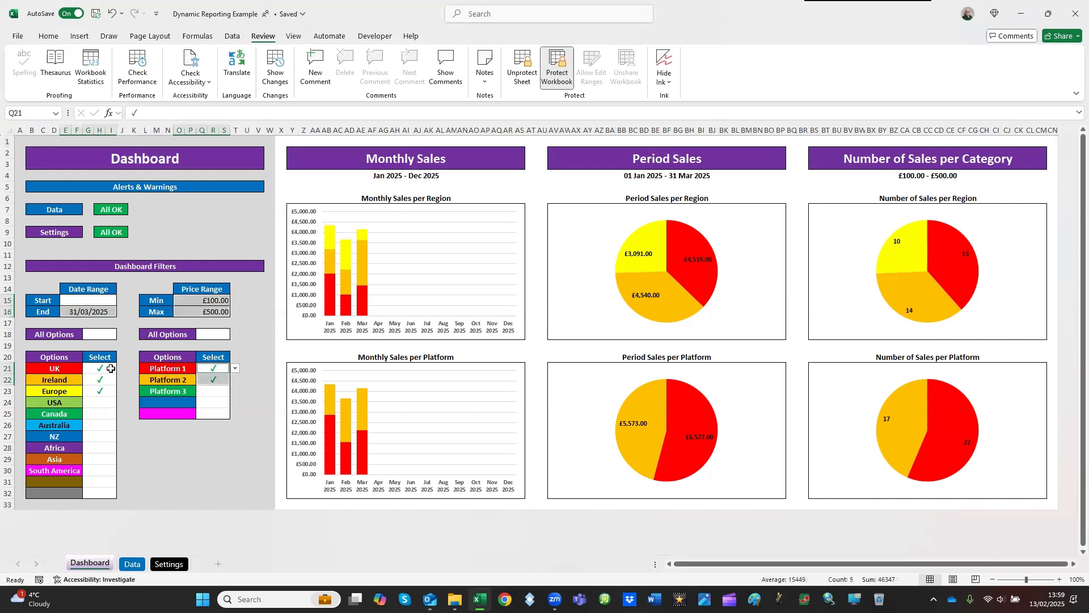
left_click_drag(111, 368, 108, 391, "ctrl")
right_click(108, 392)
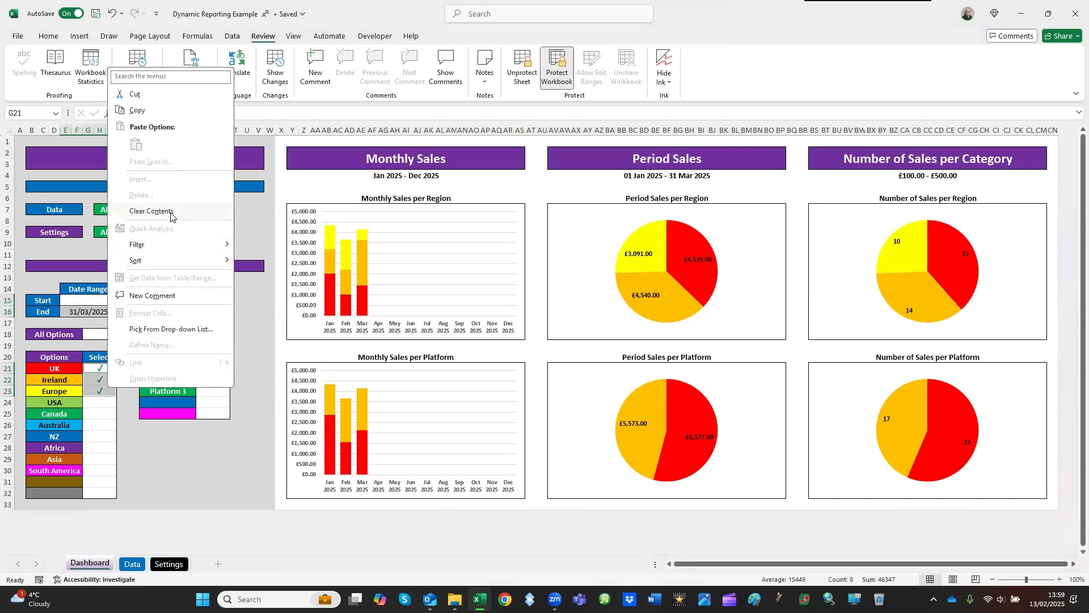
left_click(151, 211)
left_click(153, 234)
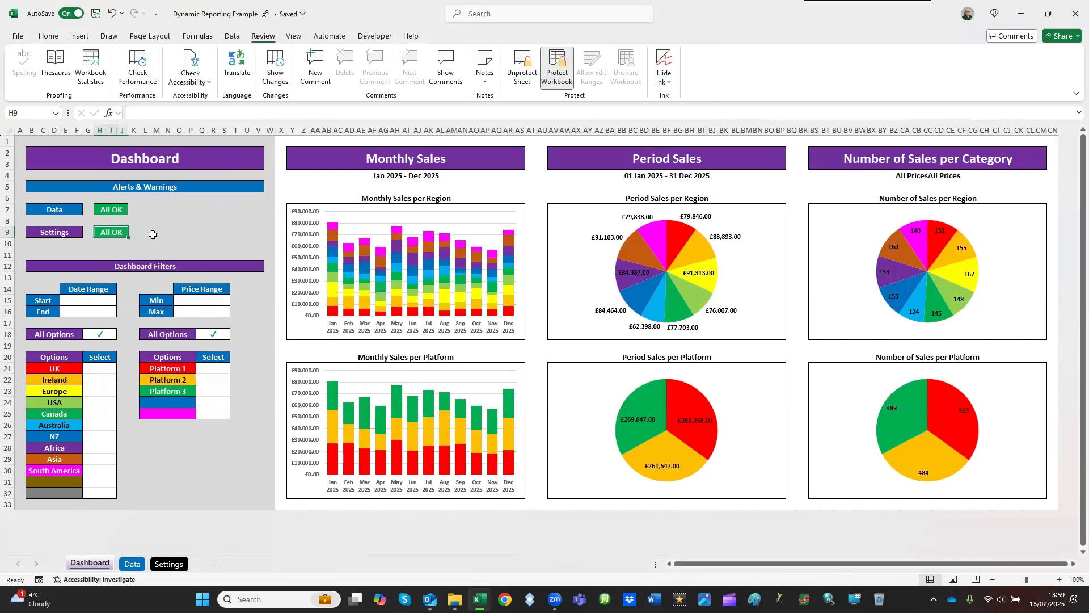
key("ctrl+Home")
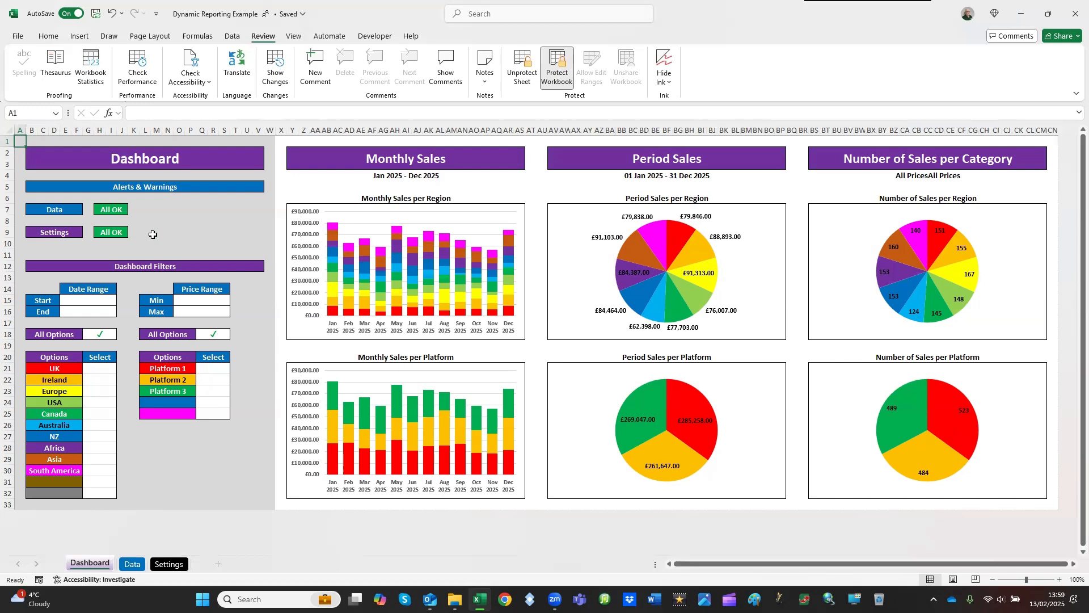
Examine the Priority column on the Data sheet and compare it with the Dashboard's reports.
left_click(132, 563)
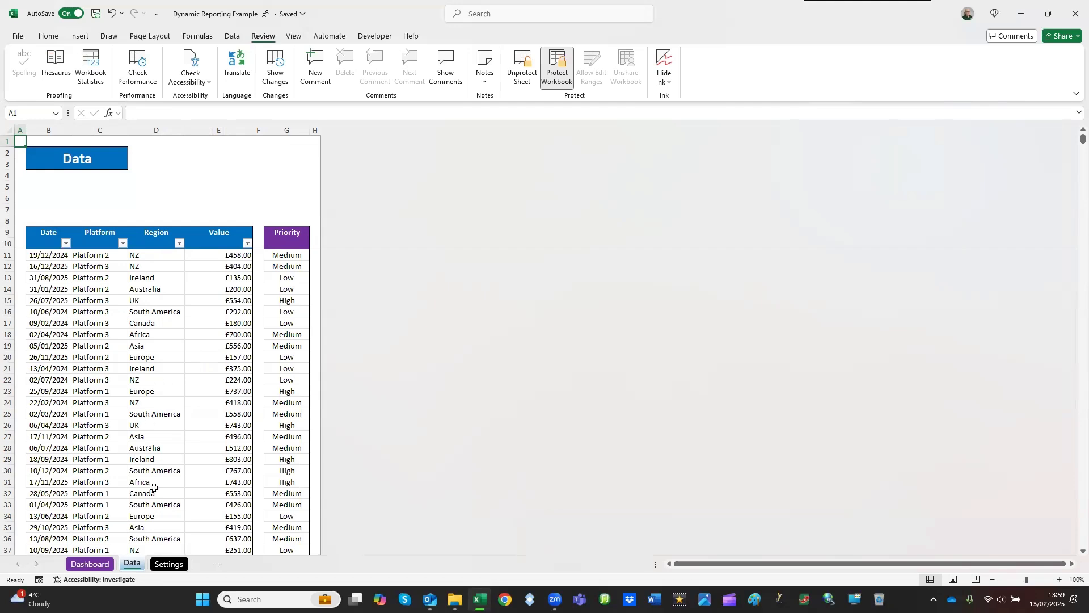
left_click_drag(287, 243, 284, 534)
left_click(287, 266)
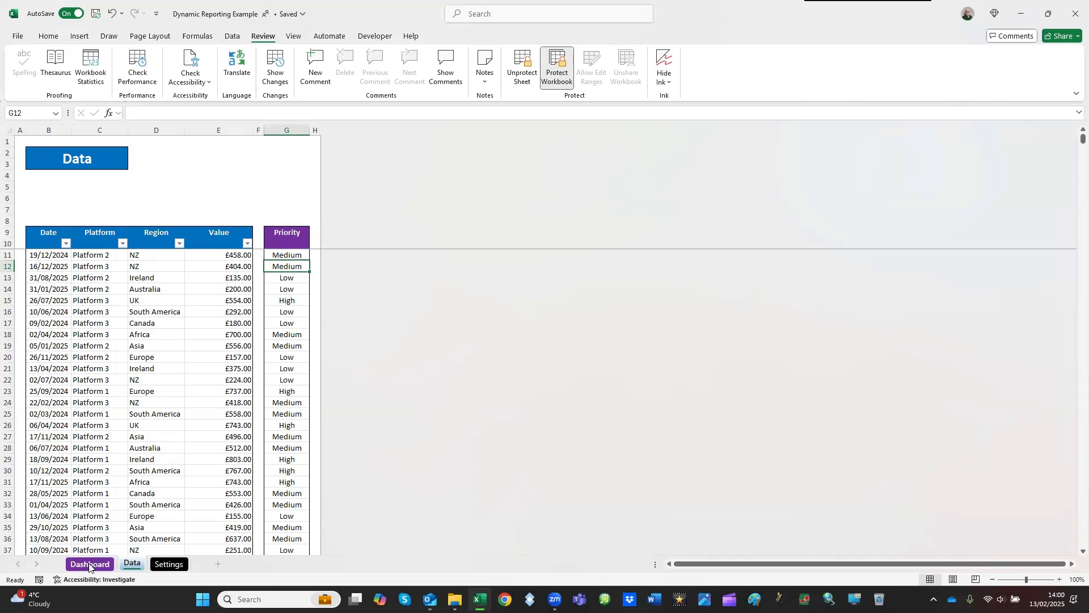
key("ctrl+Page_Up")
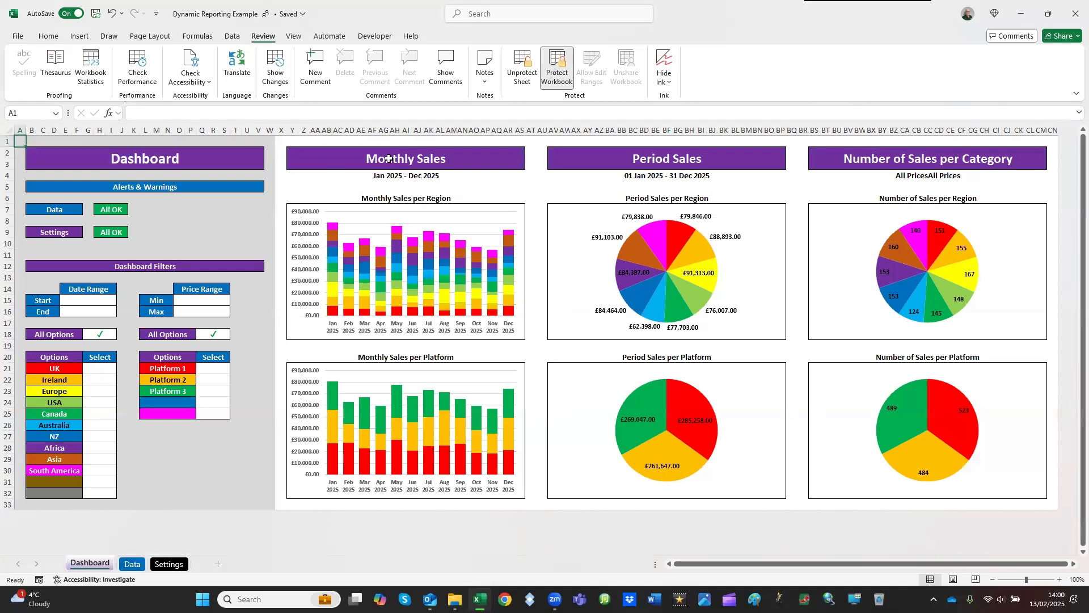
left_click(132, 563)
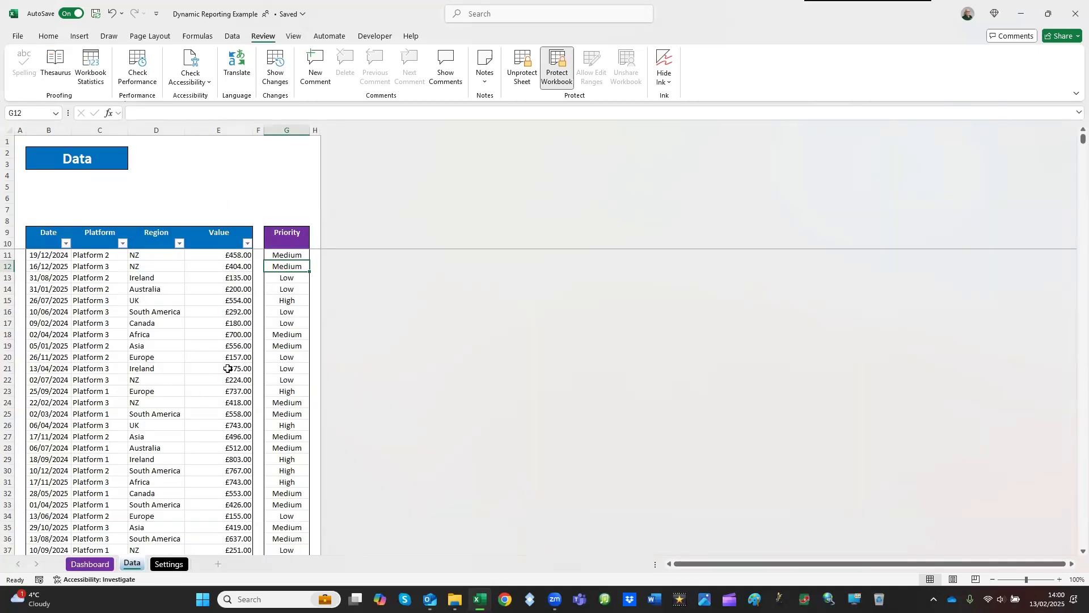